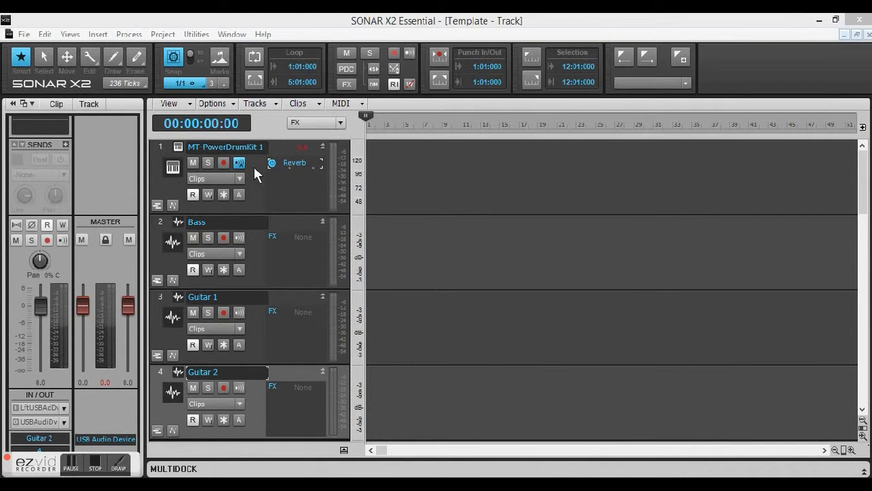
Step: Open the MT-PowerDrumKit instrument and list the Intro grooves from the 4/4 160-250 bpm style group
left_click(177, 147)
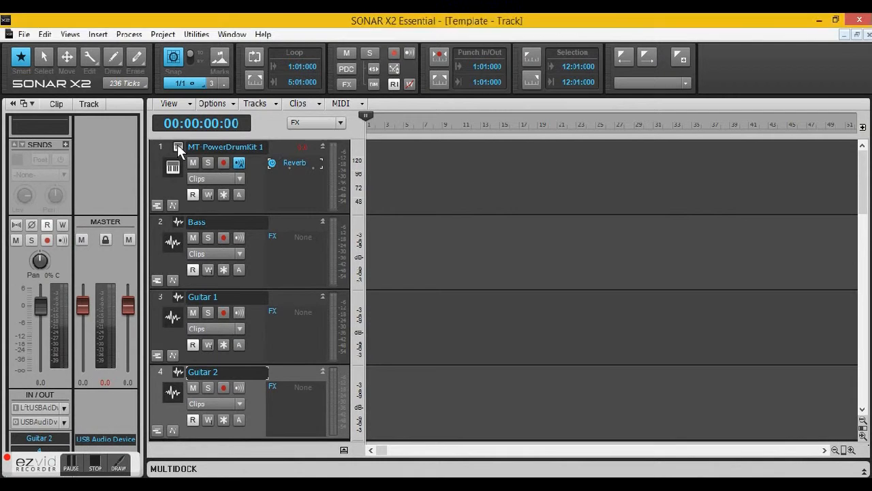
left_click_drag(298, 26, 456, 42)
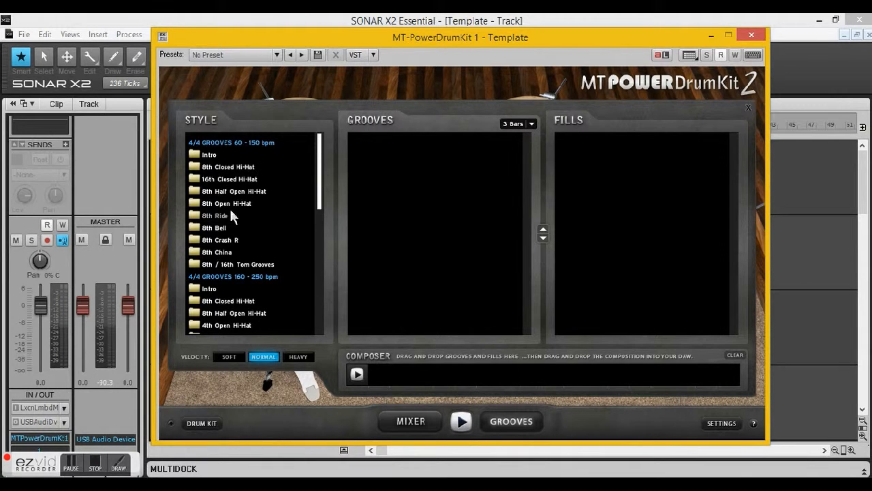
left_click_drag(320, 178, 323, 300)
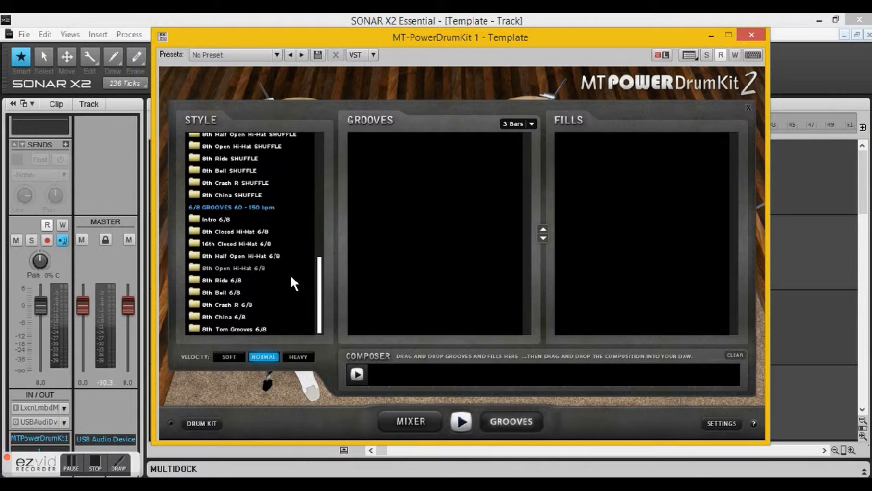
left_click_drag(321, 296, 325, 164)
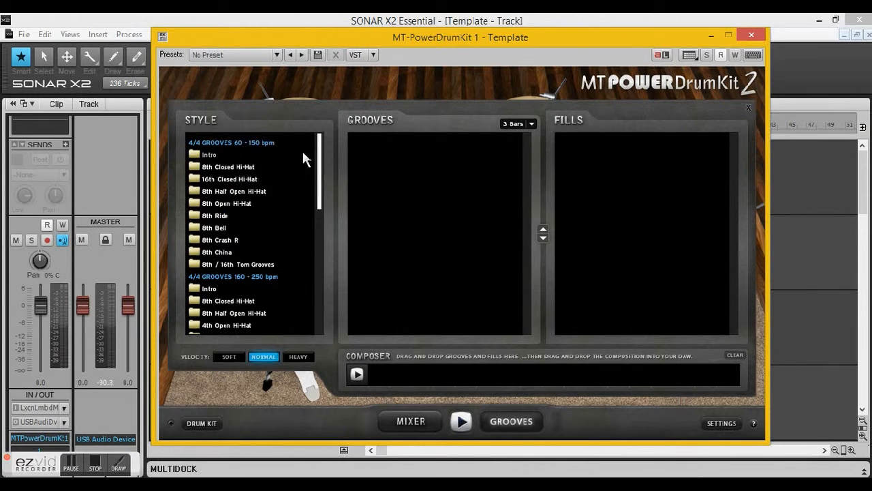
left_click(217, 289)
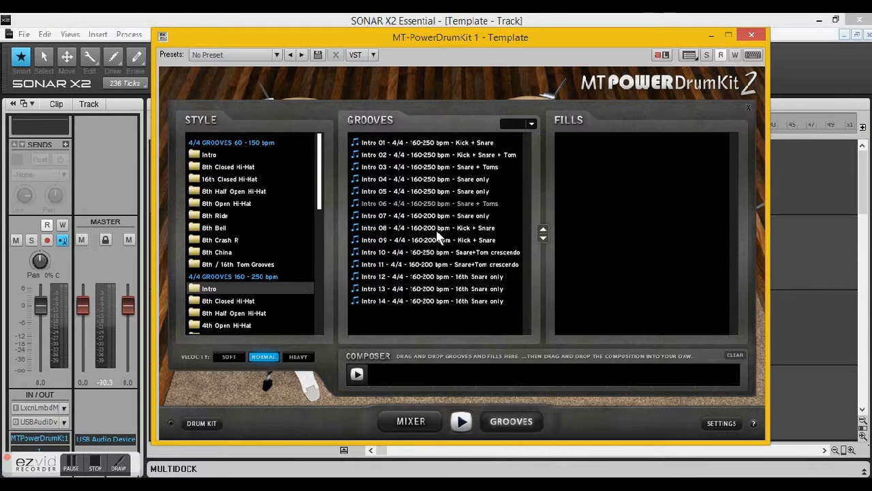
left_click_drag(317, 179, 322, 209)
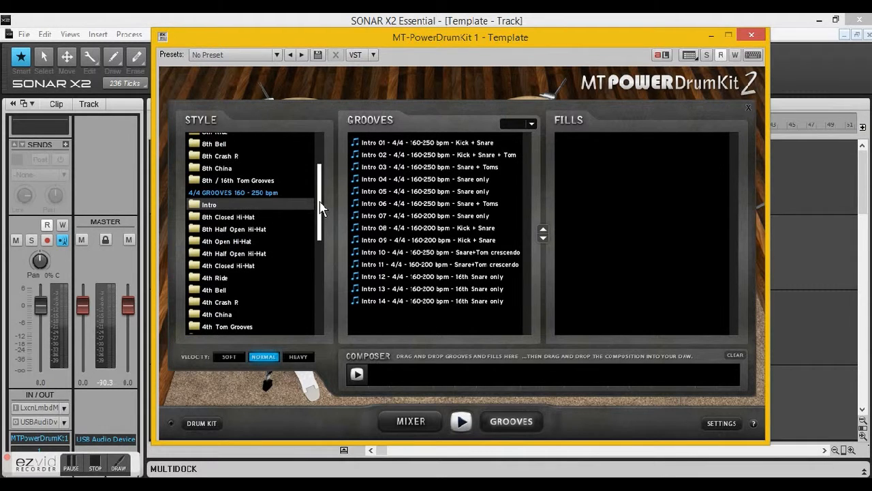
Step: Audition the Intro 01, 06, 13 and 08 grooves, and stop the playback on Intro 08
left_click(419, 143)
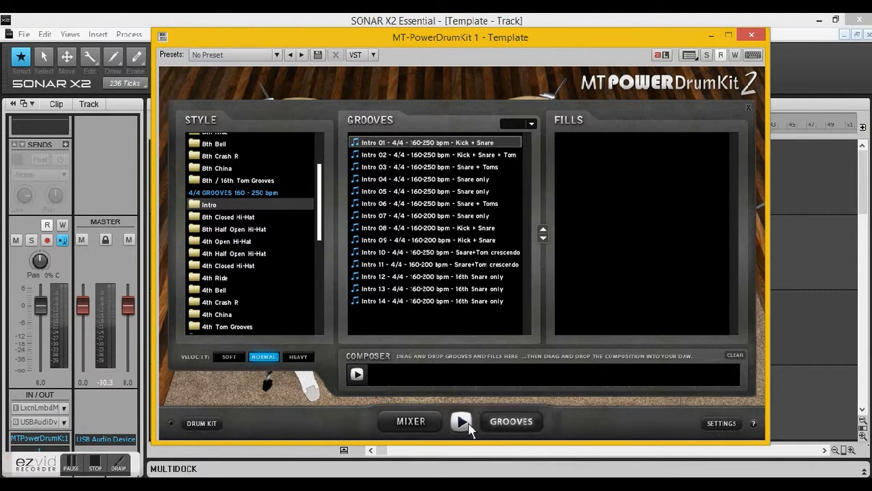
left_click(461, 423)
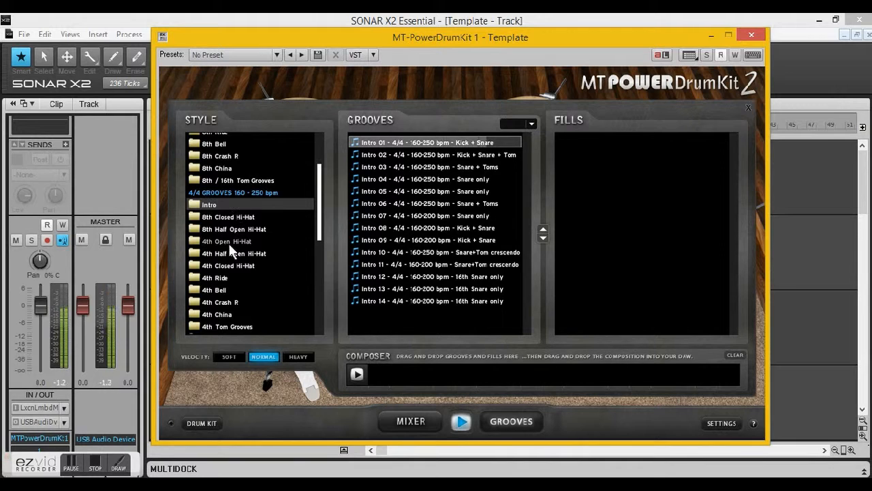
left_click(418, 201)
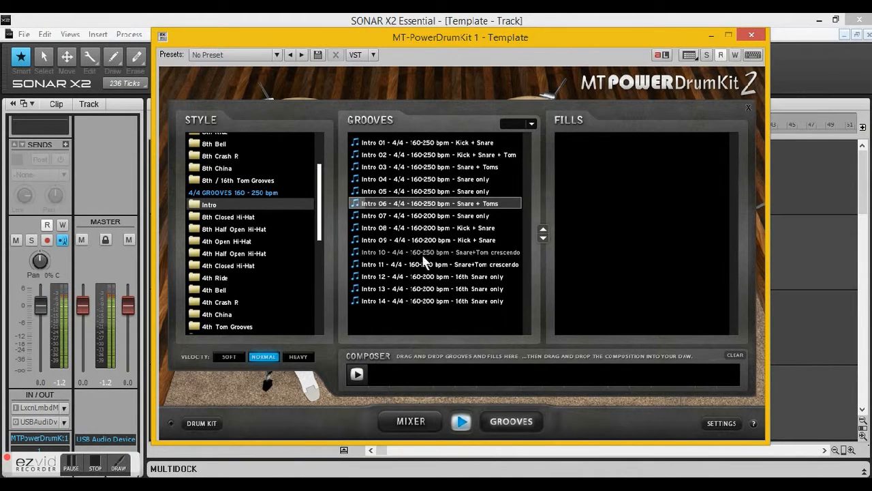
left_click(424, 289)
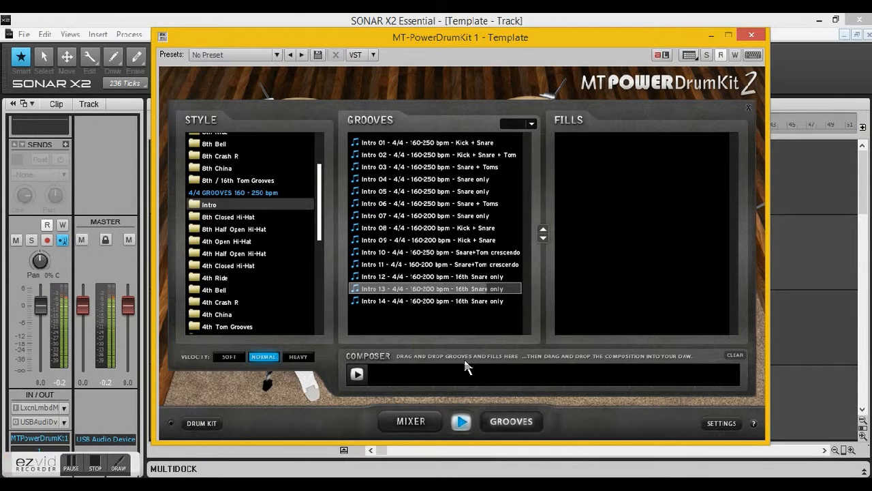
left_click(427, 228)
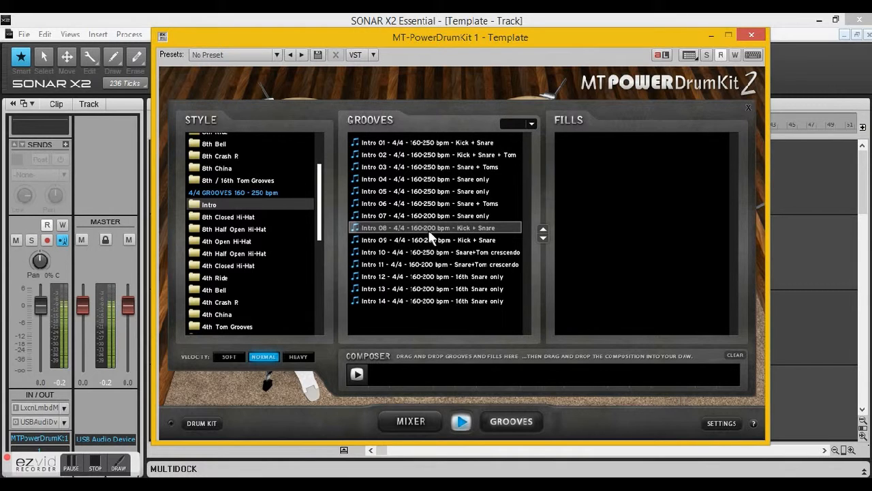
left_click(461, 422)
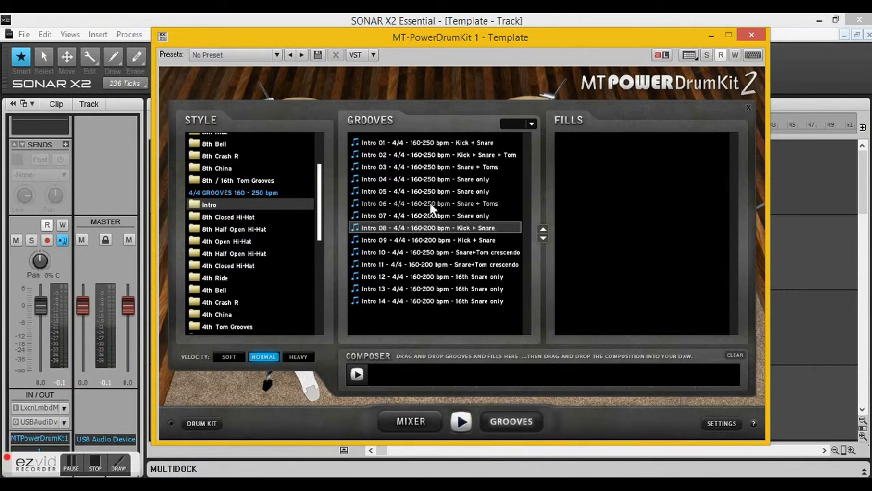
Step: Move the drum kit window clear of the track list and collapse the inspector to expose the start of the timeline
left_click_drag(391, 37, 670, 39)
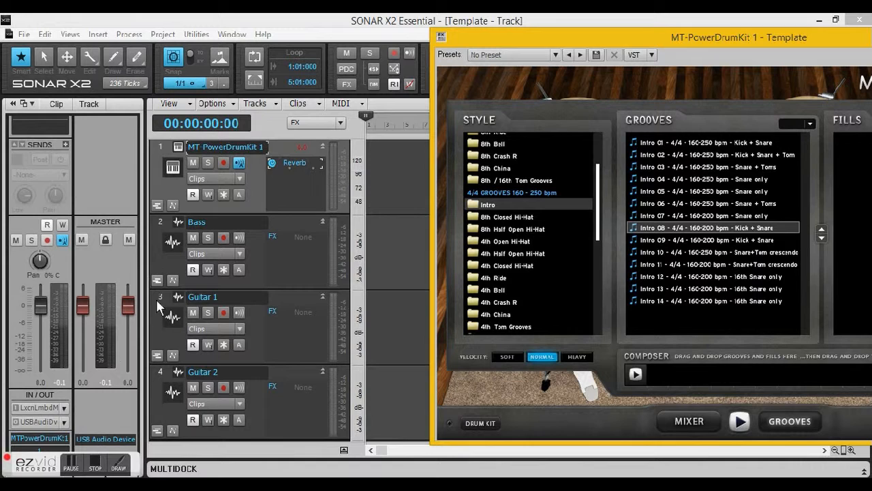
left_click(13, 106)
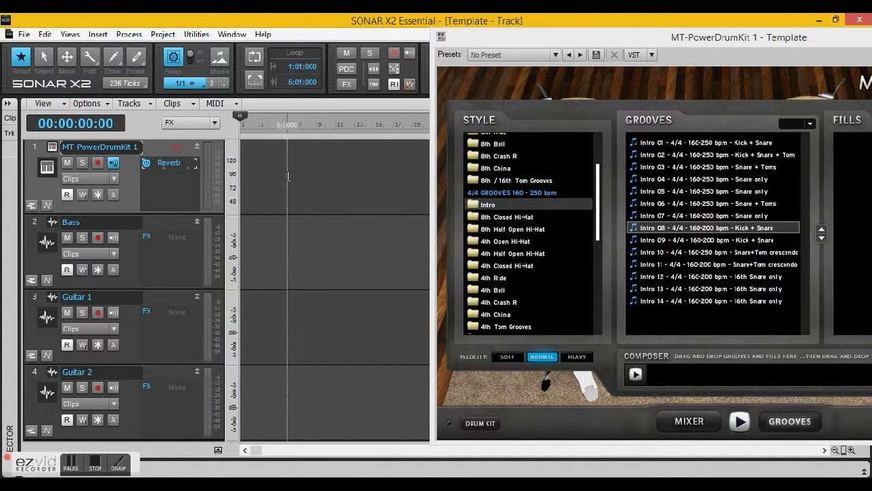
left_click(288, 175)
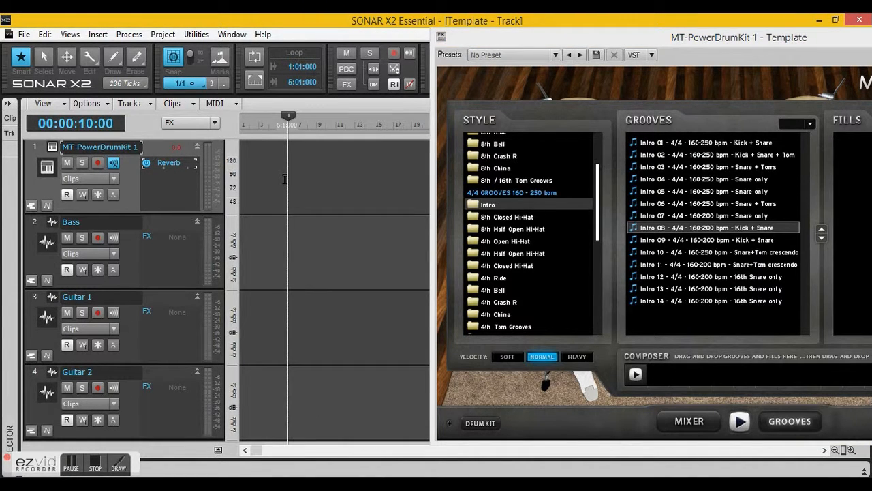
Step: Set the snap resolution to a whole note
scroll(285, 178, "up", 5)
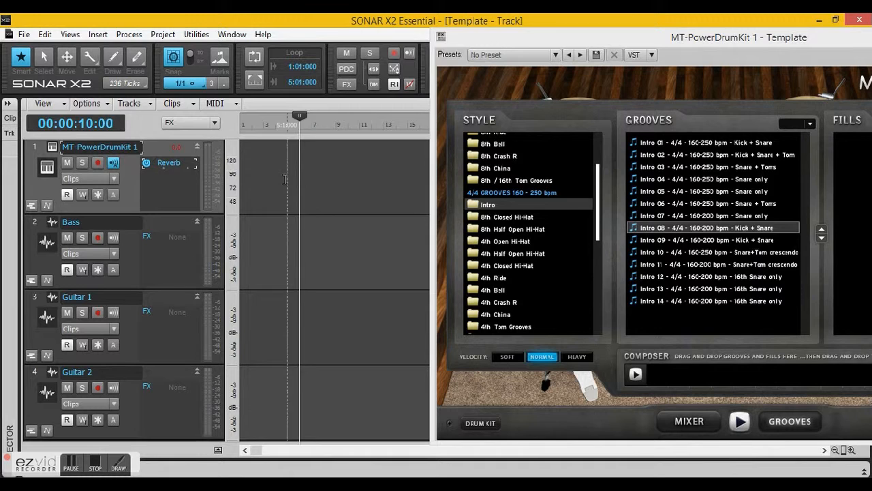
scroll(284, 179, "up", 2)
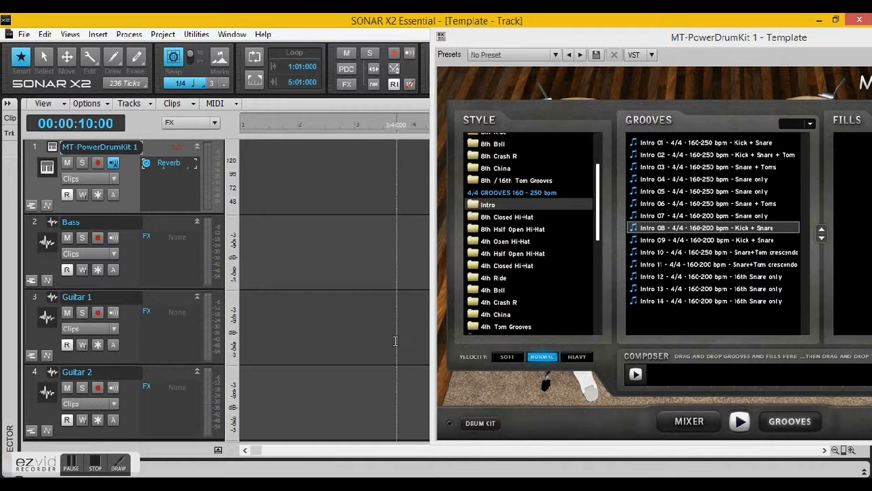
scroll(395, 341, "down", 2)
scroll(395, 341, "up", 3)
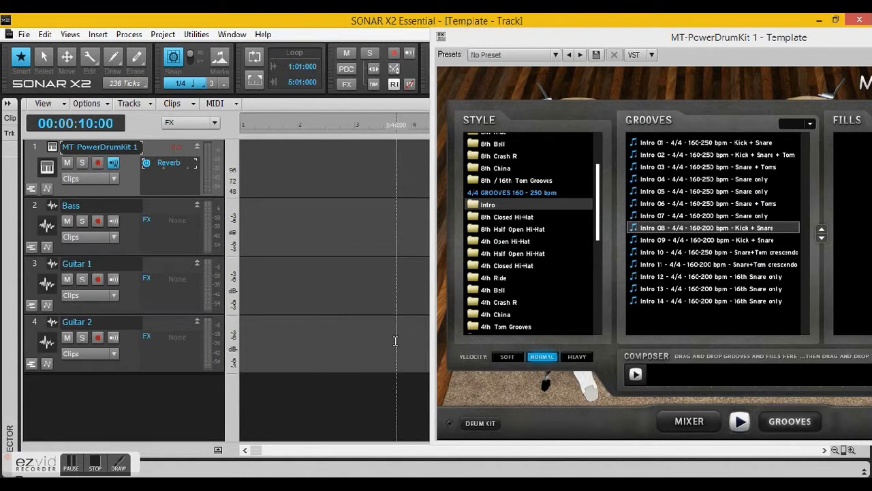
scroll(395, 341, "down", 1)
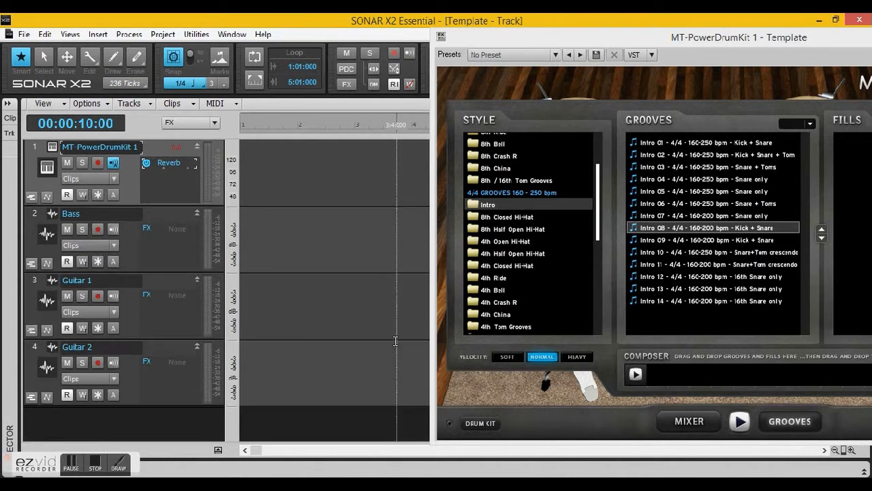
scroll(395, 340, "down", 2)
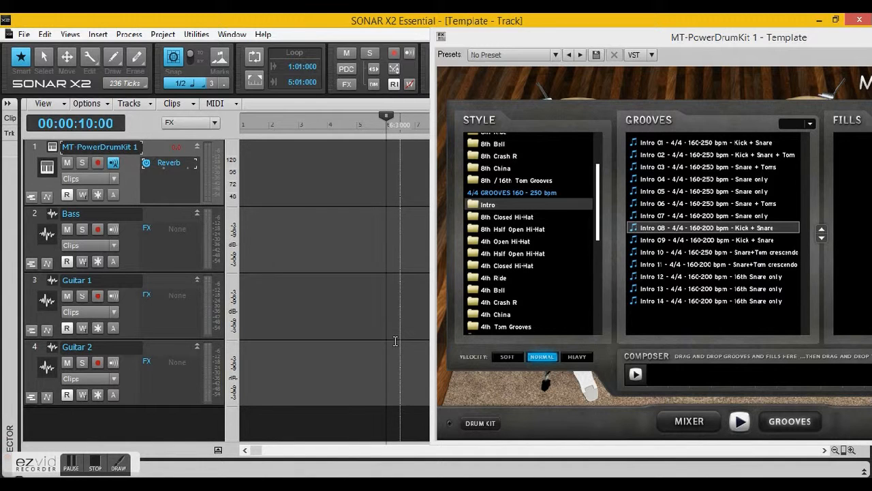
scroll(395, 341, "up", 2)
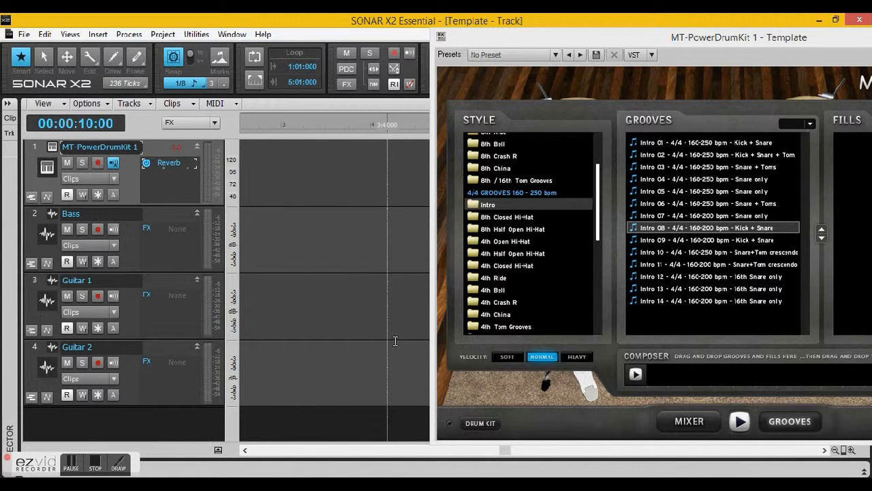
left_click(245, 450)
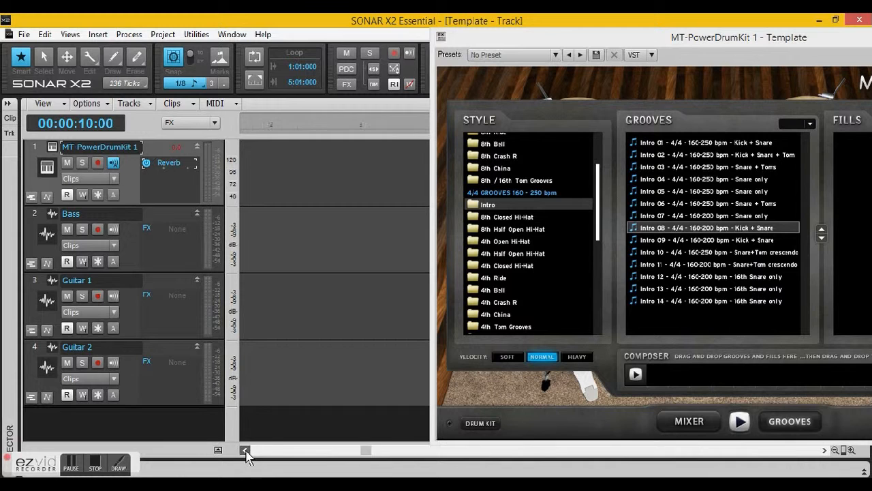
left_click(195, 83)
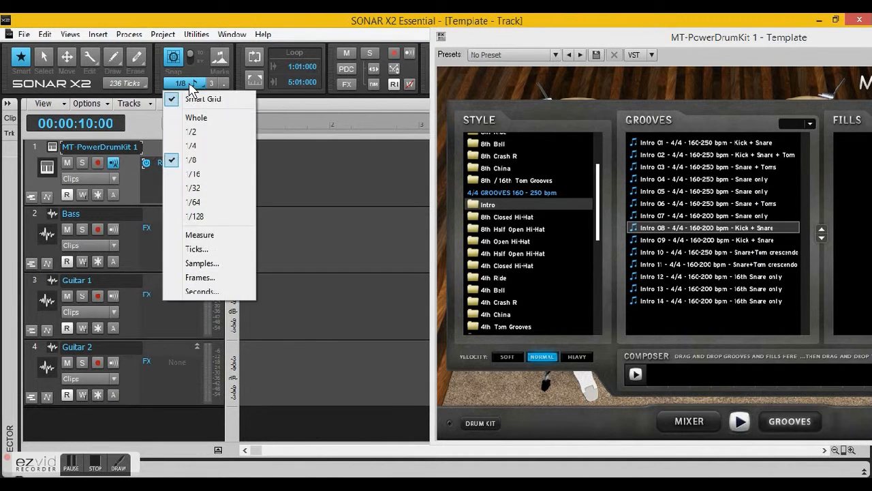
left_click(196, 119)
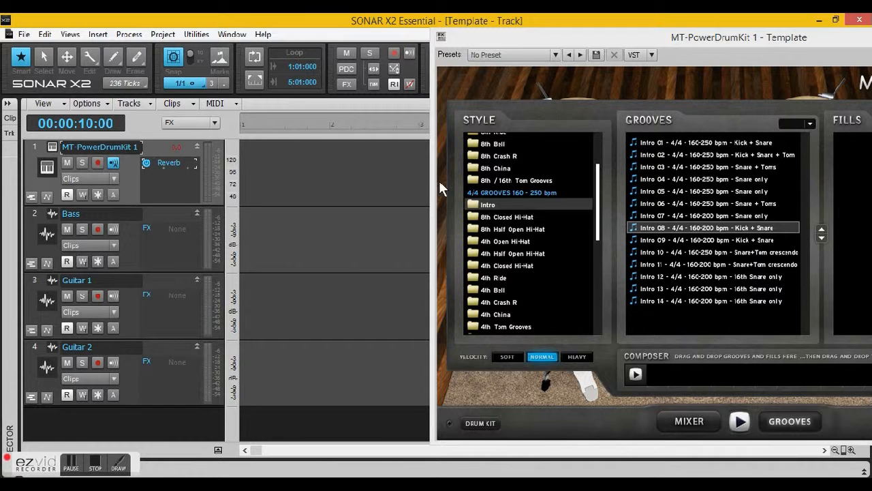
Step: Place the Intro 08 Kick + Snare groove at the start of measure 1 on the MT-PowerDrumKit 1 track
left_click(685, 230)
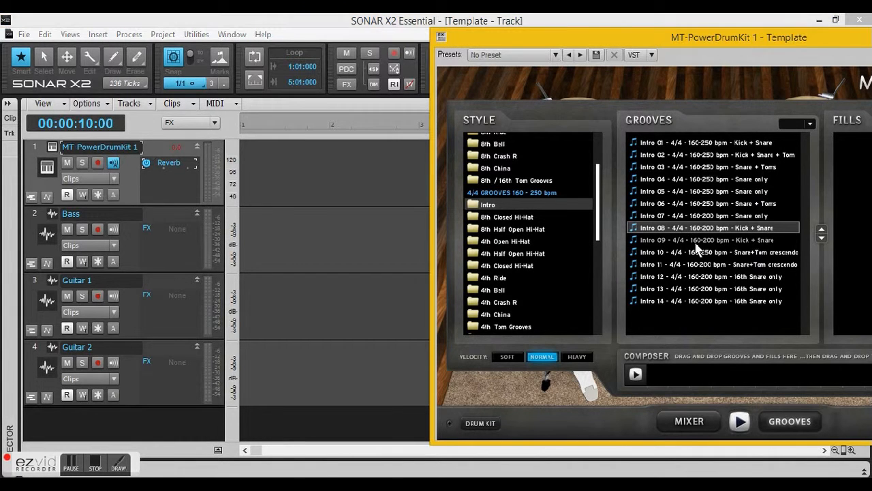
mouse_move(597, 211)
left_mouse_down()
mouse_move(597, 185)
mouse_move(598, 234)
mouse_move(602, 214)
left_mouse_up()
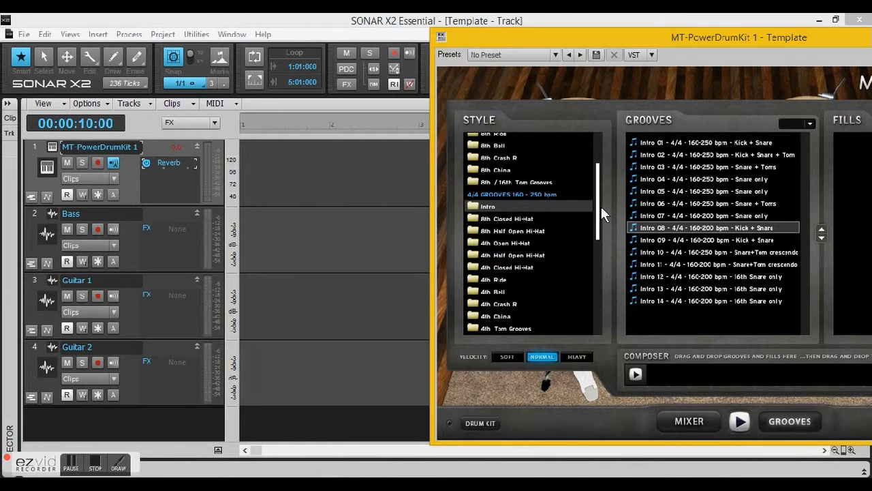
left_click_drag(686, 231, 253, 169)
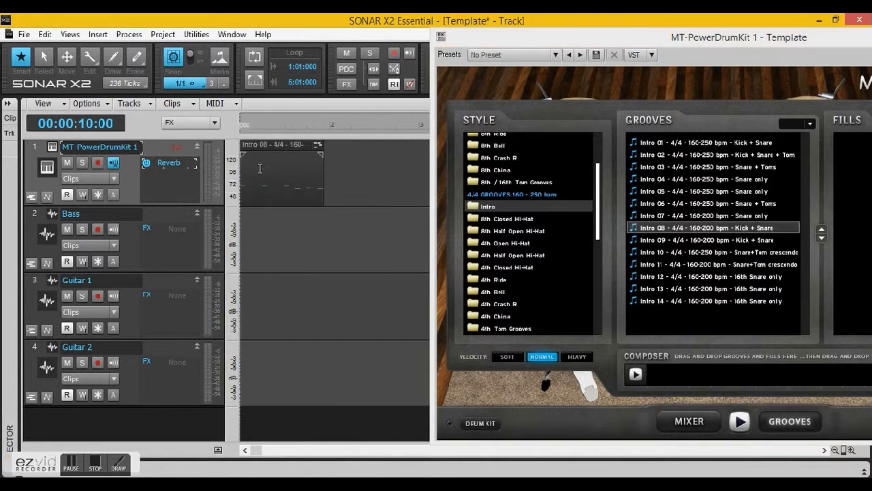
Step: Audition Groove 01, Groove 09 and Groove 12 from the 4th Closed Hi-Hat style in the 160-250 bpm group
left_click_drag(529, 39, 492, 26)
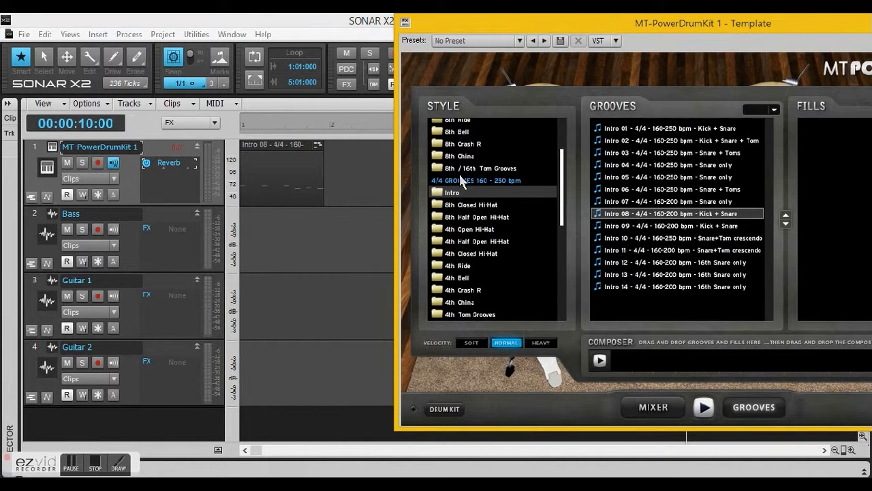
left_click(478, 253)
left_click(667, 129)
left_click_drag(666, 26, 562, 24)
left_click(603, 412)
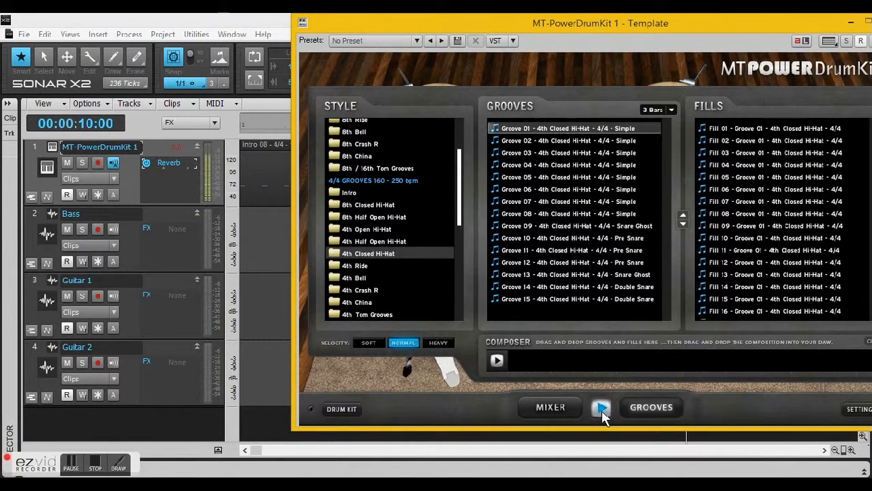
left_click(602, 411)
left_click(602, 412)
left_click(574, 227)
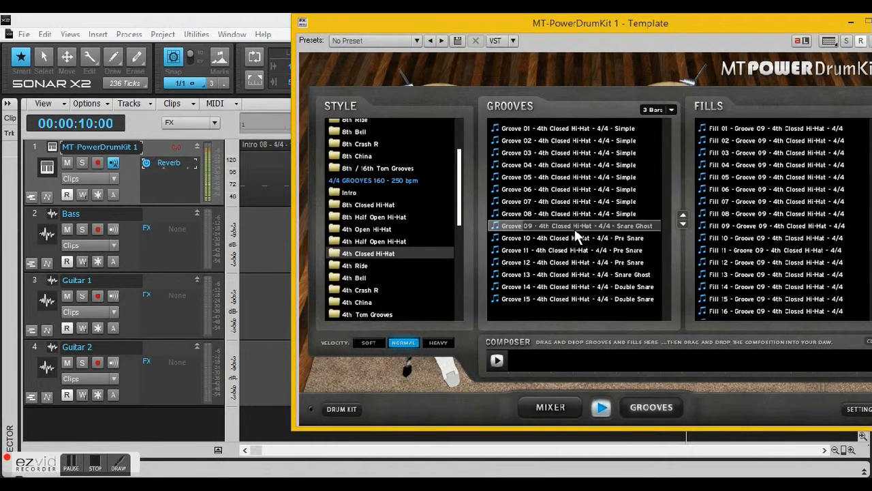
left_click(580, 264)
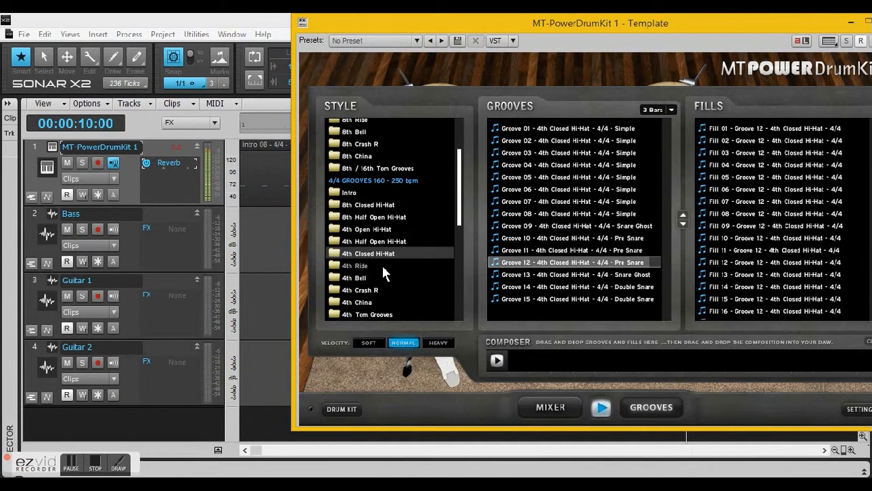
Step: Audition Groove 09 and Groove 13 from the 4th Half Open Hi-Hat style, uncover the intro clip, and stop the playback
left_click(395, 241)
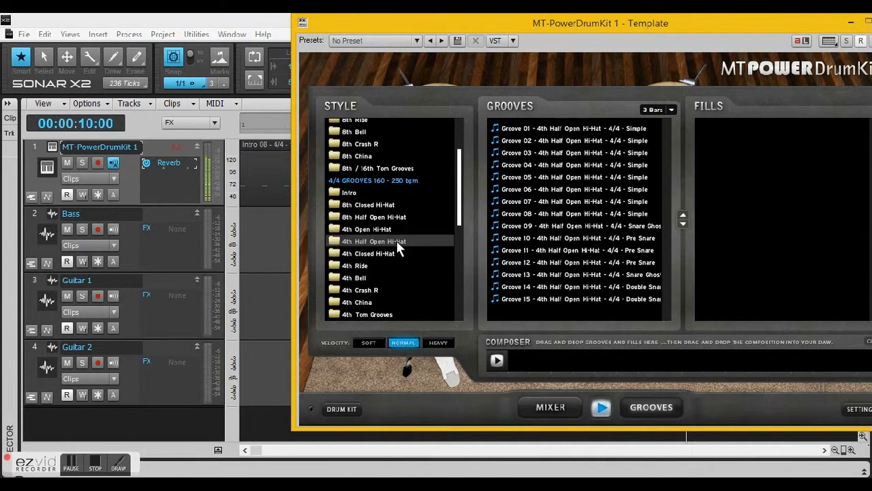
left_click(549, 226)
left_click(588, 276)
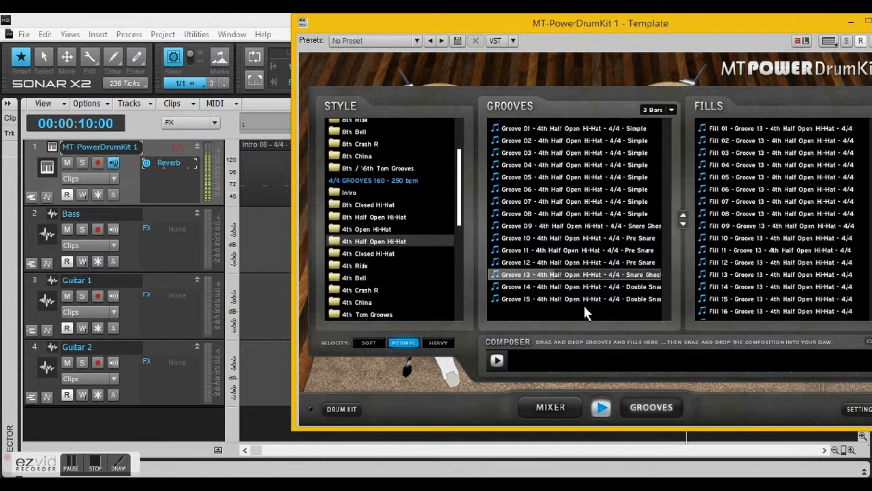
left_click_drag(542, 25, 625, 24)
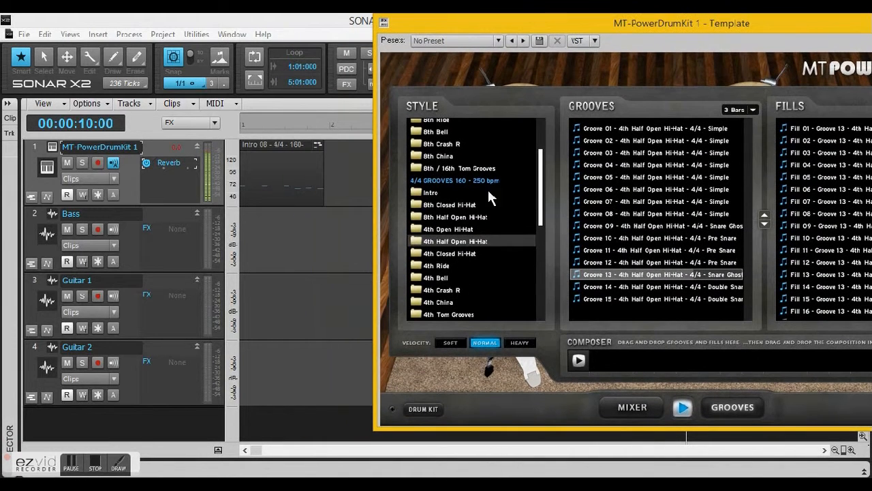
left_click(682, 407)
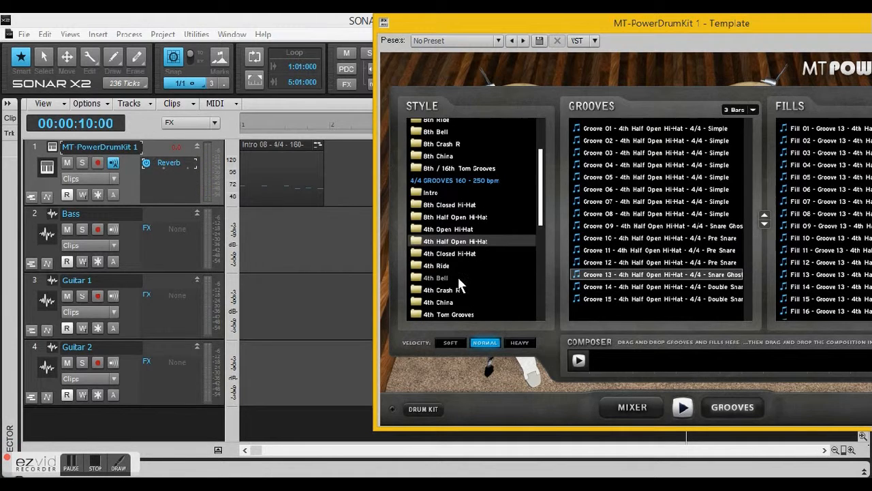
Step: Audition Groove 04 from the 8th Half Open Hi-Hat style in the 160-250 bpm group
scroll(483, 208, "down", 4)
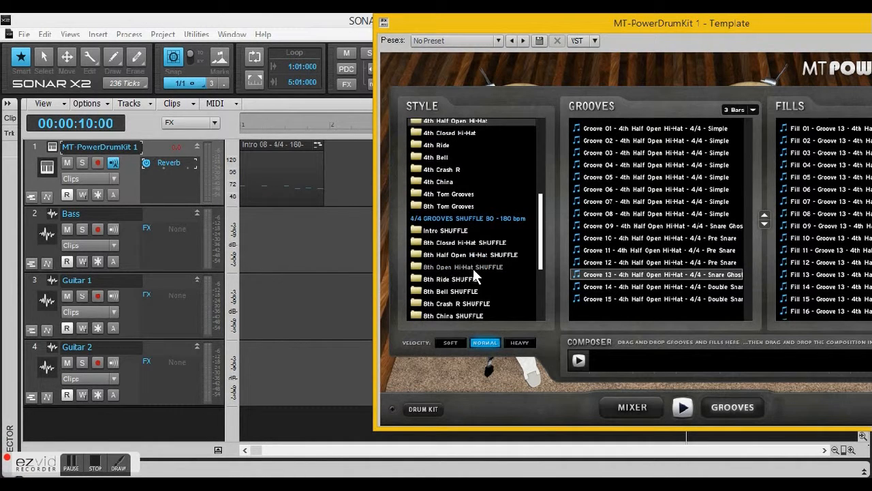
scroll(482, 203, "up", 3)
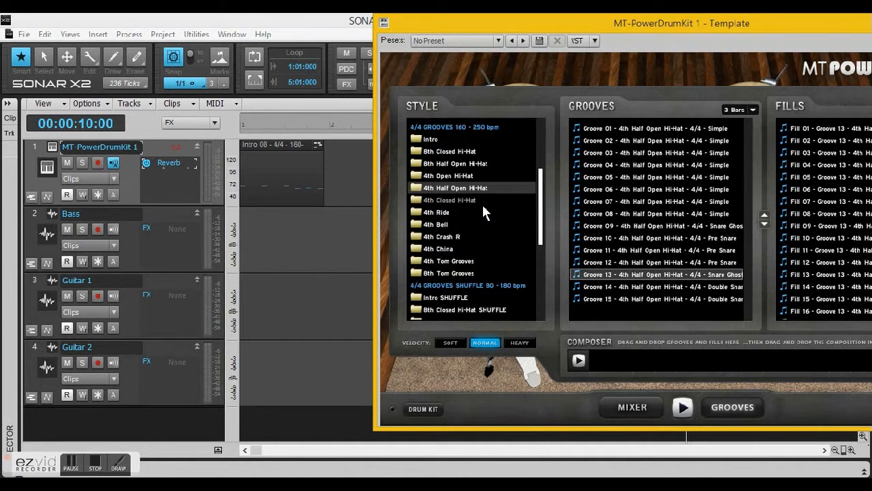
left_click(466, 165)
left_click(605, 165)
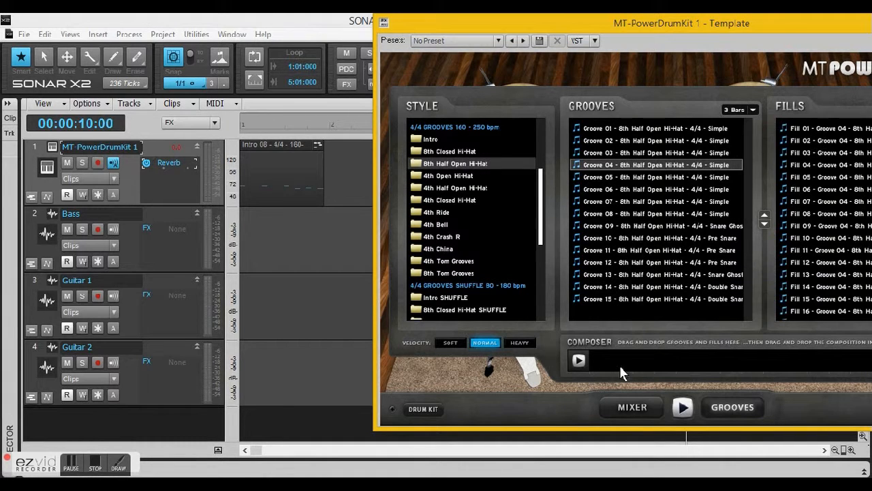
left_click(684, 413)
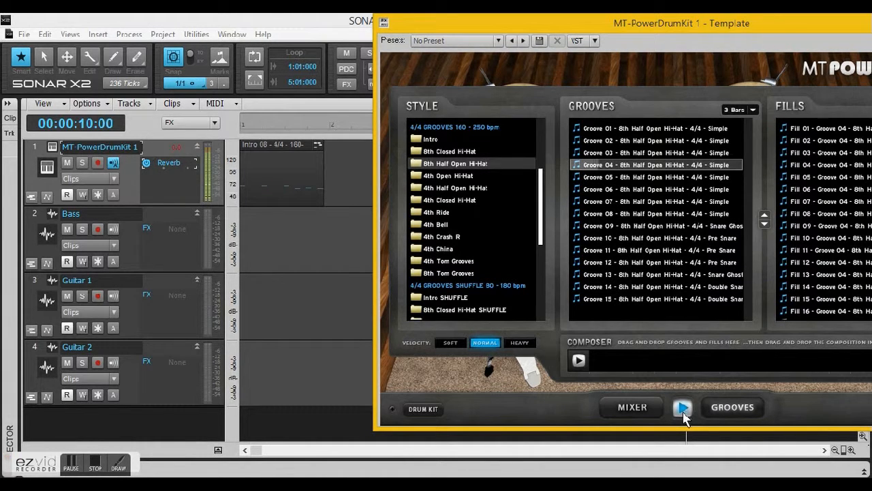
left_click(683, 409)
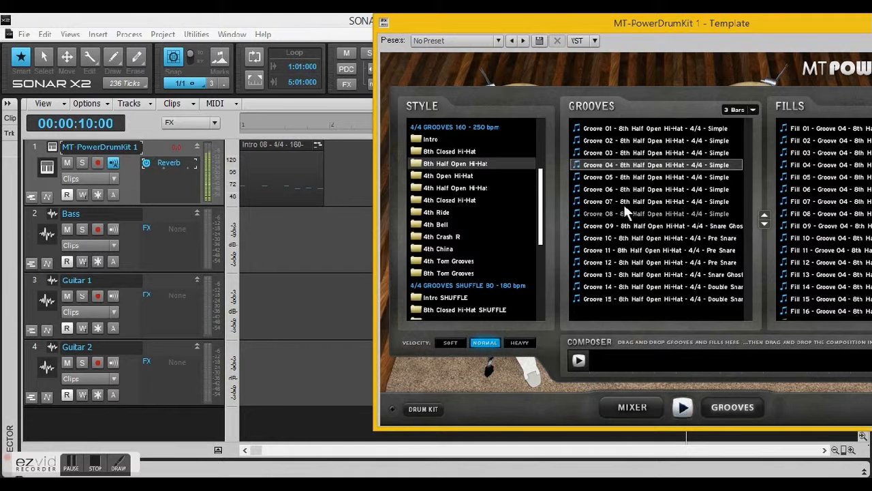
Step: Place the Groove 04 8th Half Open Hi-Hat clip at the start of measure 2 on the MT-PowerDrumKit 1 track
left_click_drag(563, 26, 627, 30)
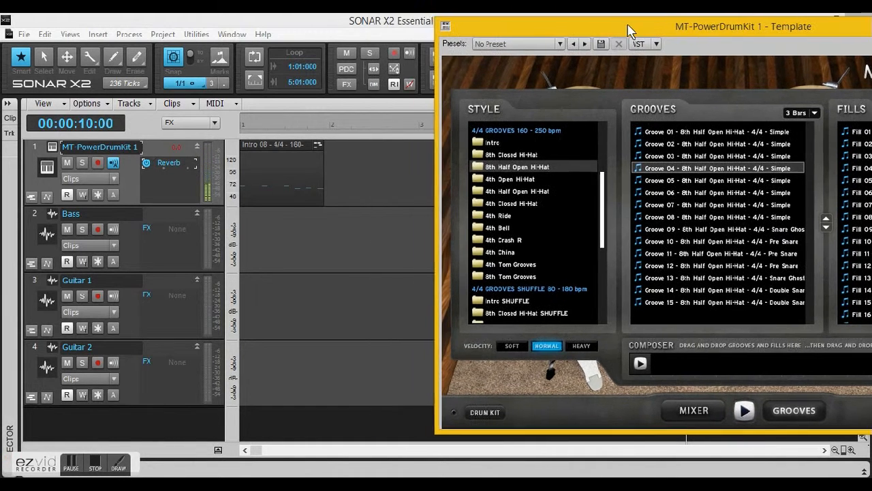
left_click_drag(399, 153, 334, 158)
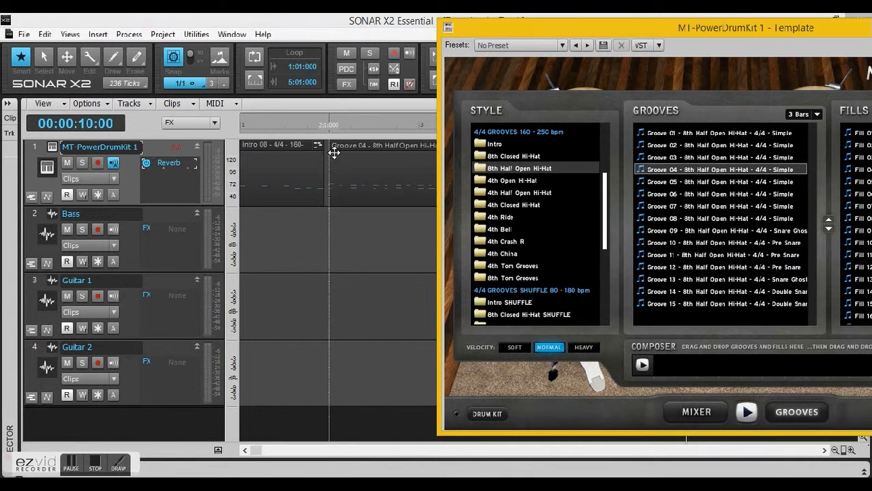
left_click(578, 34)
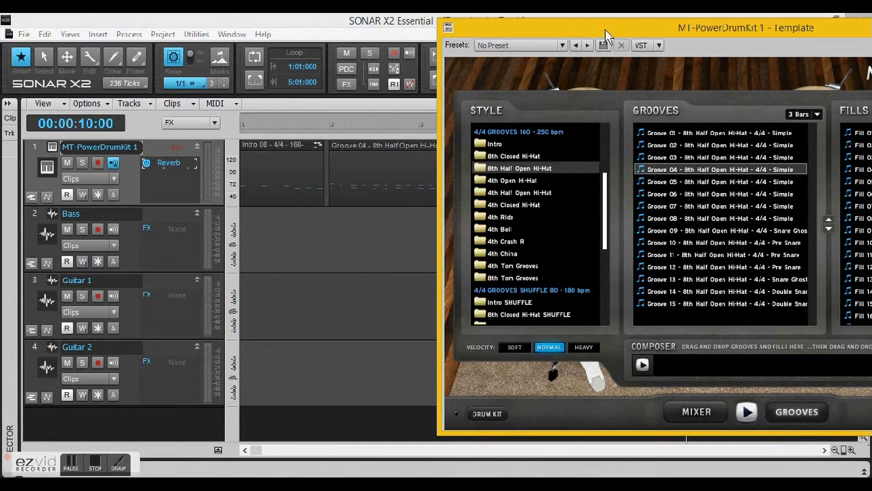
left_click_drag(607, 37, 477, 246)
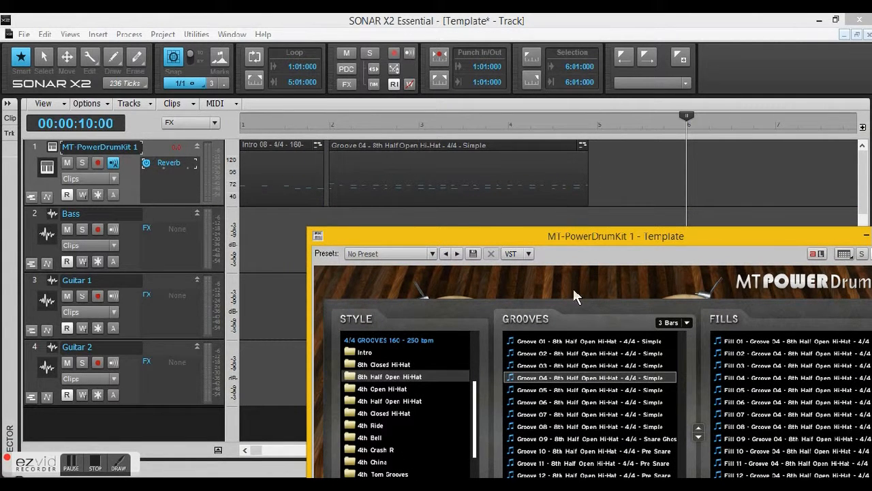
Step: Audition Fill 02 of Groove 07 from the 8th Half Open Hi-Hat style
left_click_drag(597, 248, 537, 77)
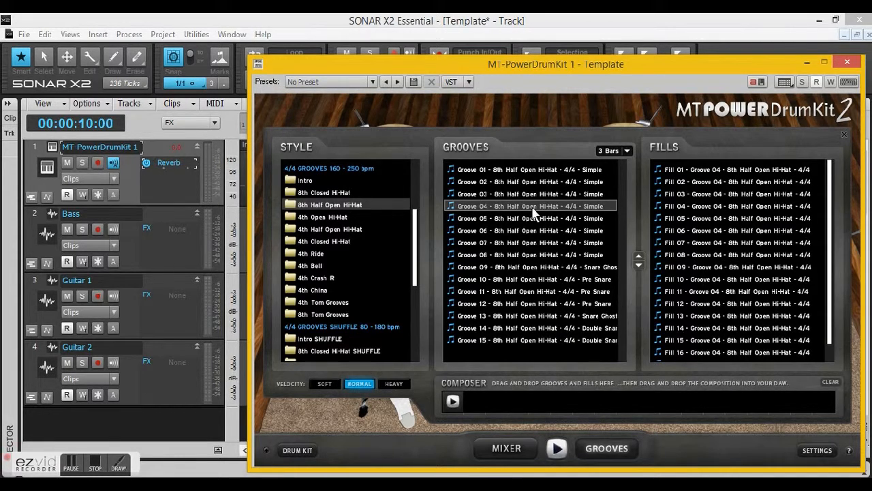
left_click(518, 181)
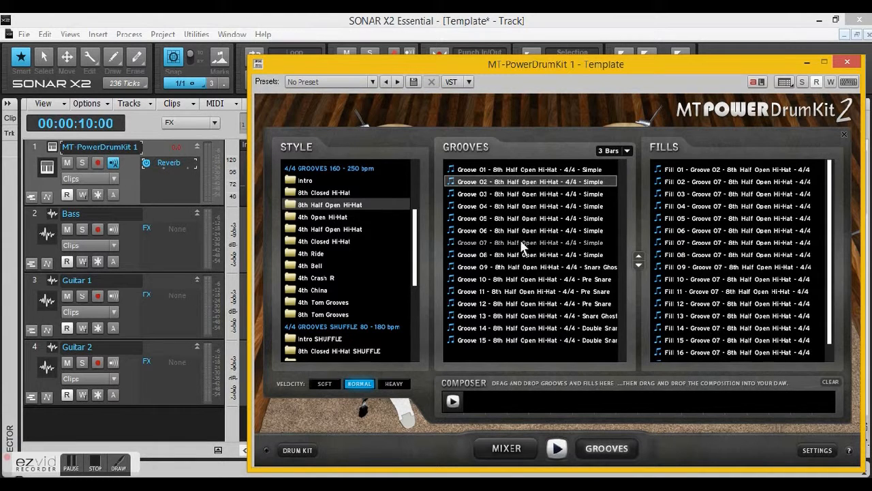
left_click(521, 242)
left_click(699, 180)
left_click(554, 449)
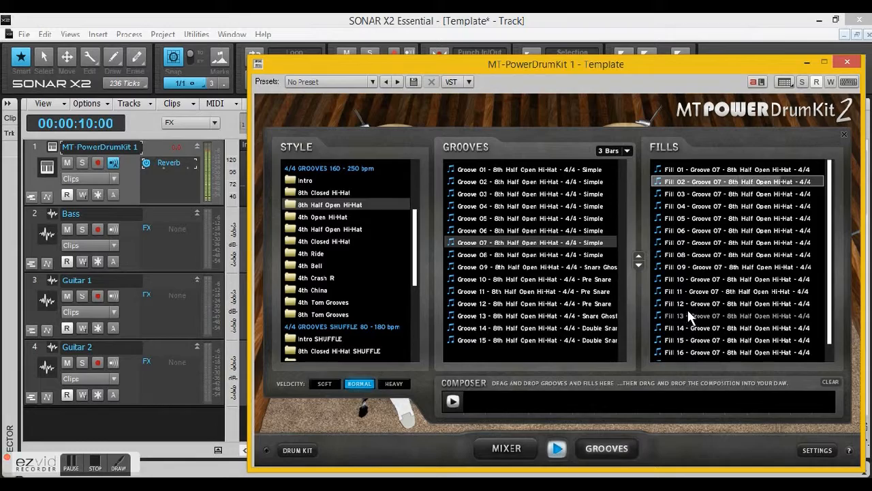
left_click(557, 448)
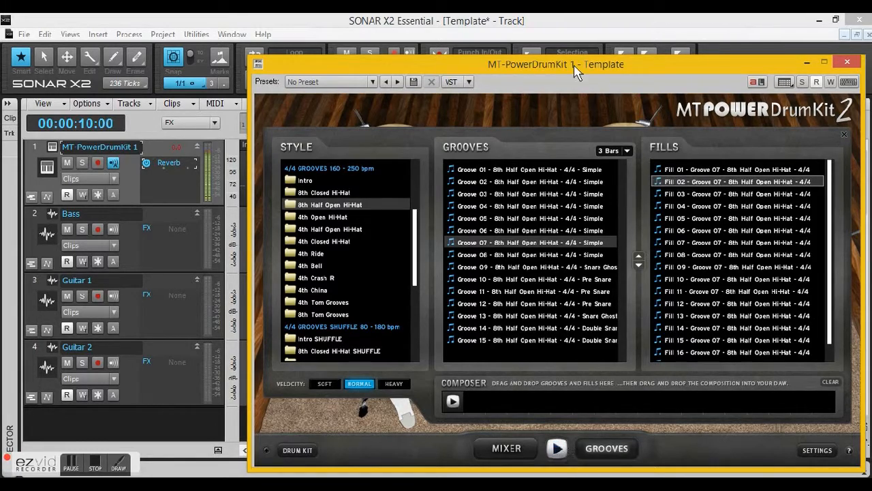
Step: Place the Fill 02 - Groove 07 clip at the start of measure 5 on the MT-PowerDrumKit 1 track
left_click_drag(565, 70, 529, 244)
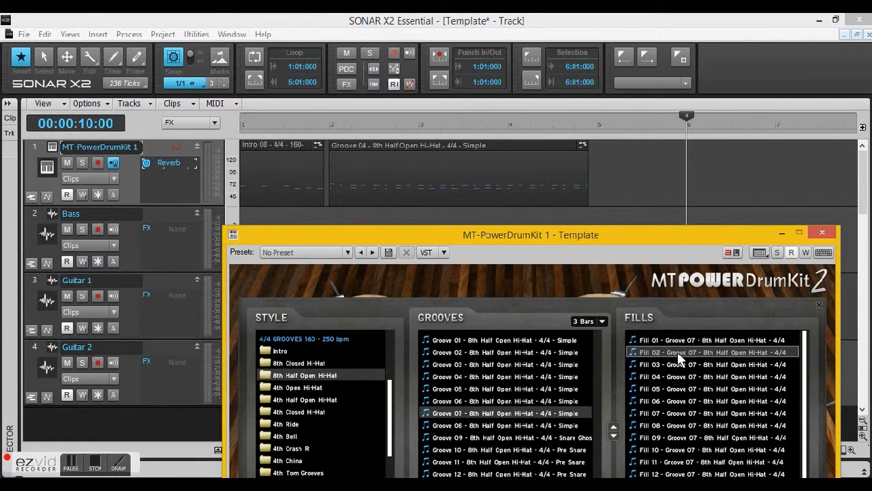
left_click_drag(668, 286, 600, 173)
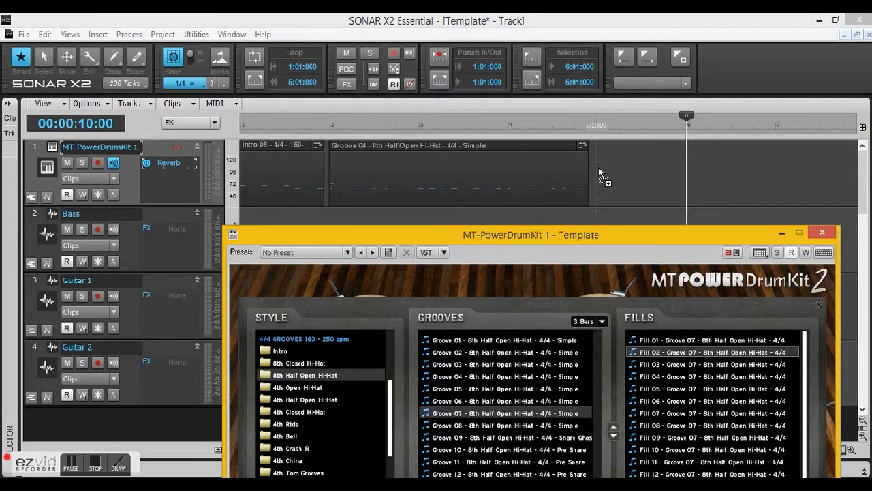
left_click_drag(599, 167, 599, 167)
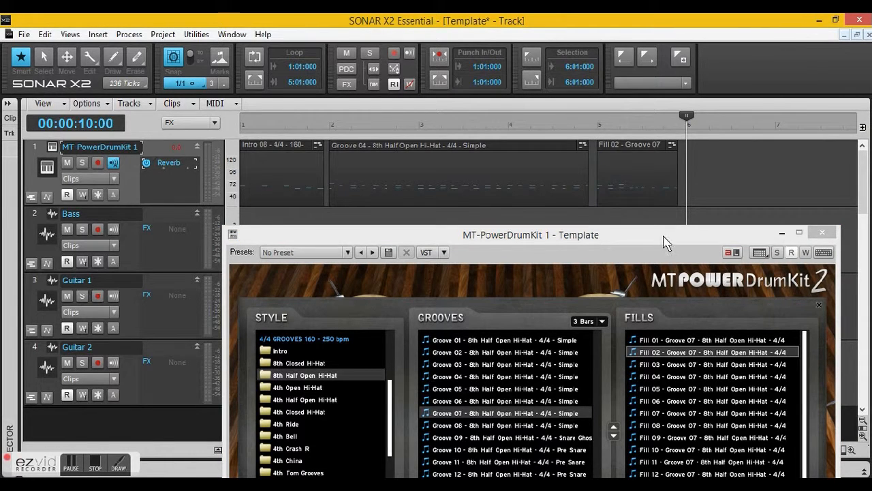
Step: Look through the drum plug-in's styles, mixer and drum kit views, and close the plug-in window
left_click_drag(724, 228, 687, 54)
left_click_drag(353, 251, 353, 274)
left_click_drag(457, 62, 439, 46)
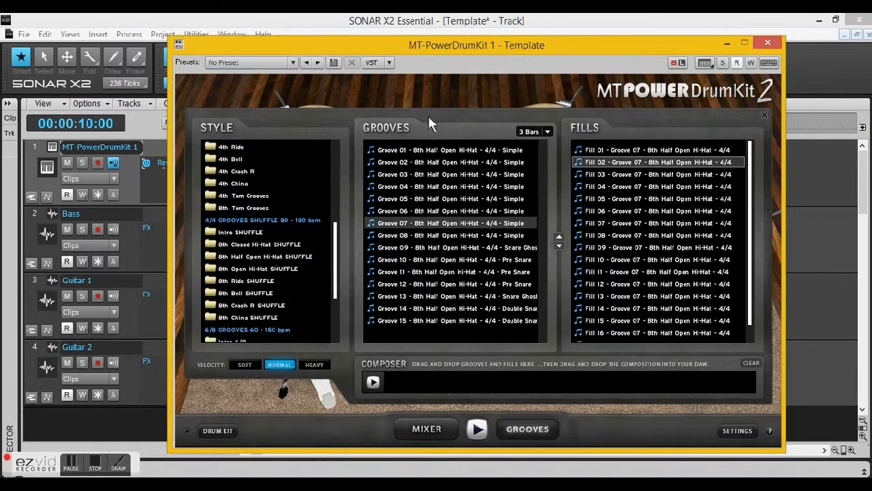
left_click(425, 427)
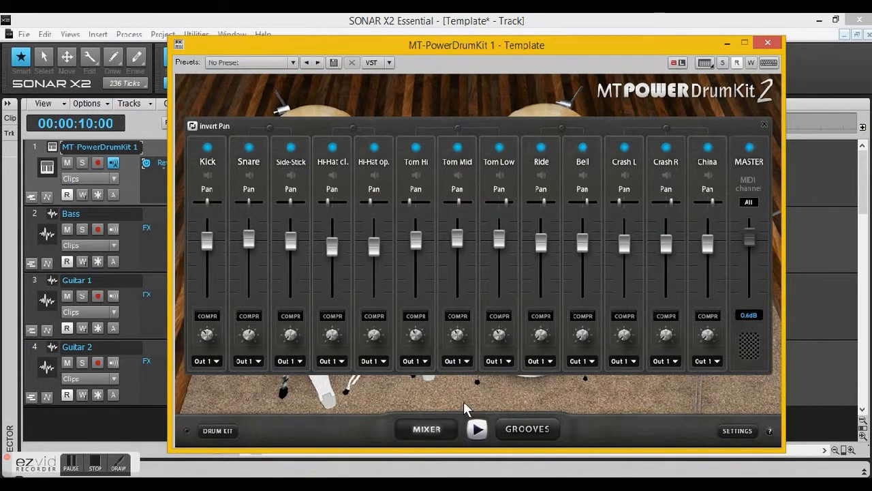
left_click(228, 431)
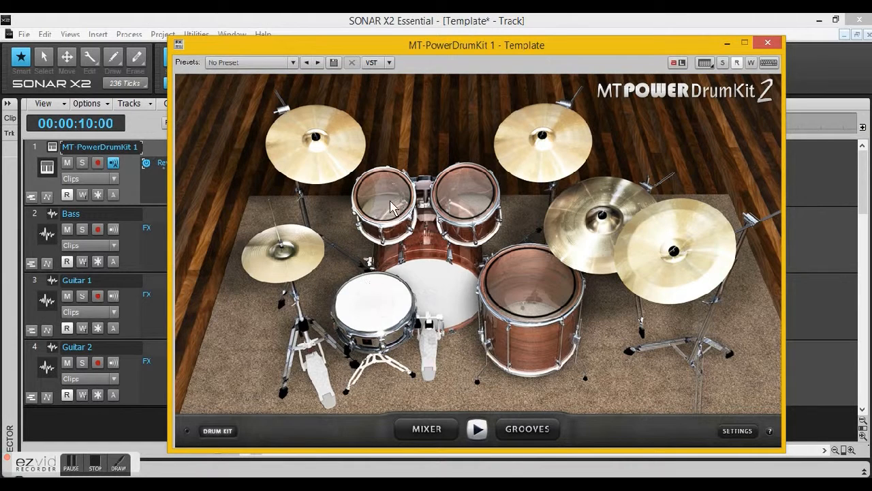
left_click(522, 428)
left_click(768, 44)
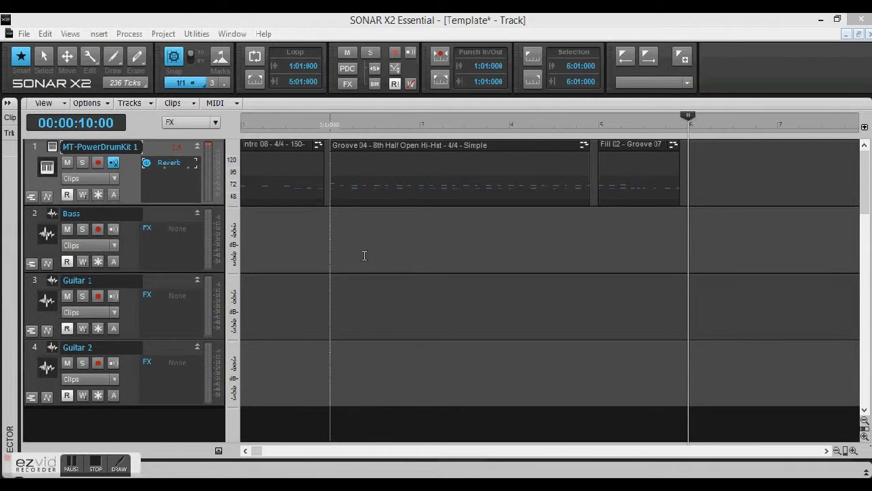
Step: Activate the Move tool and select the Groove 04 clip that starts at measure 2
left_click(67, 55)
left_click(402, 183)
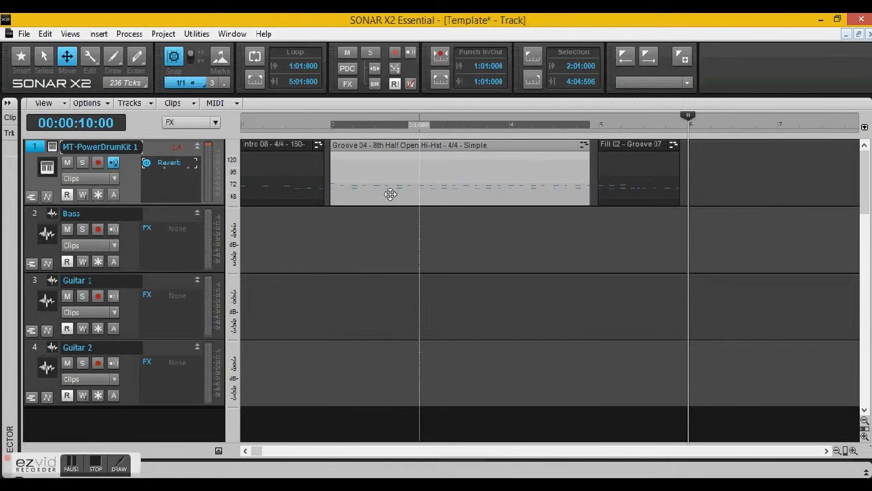
left_click(627, 171)
left_click(467, 171)
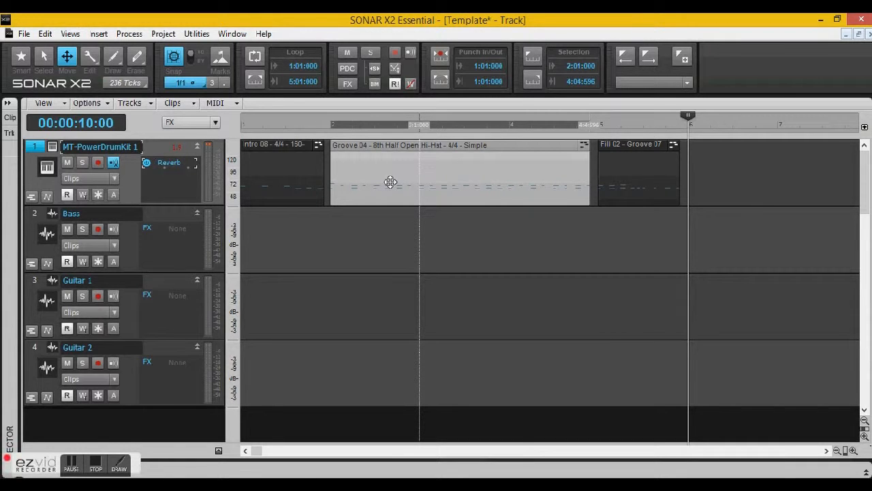
Step: Try to copy the Groove 04 clip to measure 6 behind the fill, and undo the copy
key("ctrl+Left")
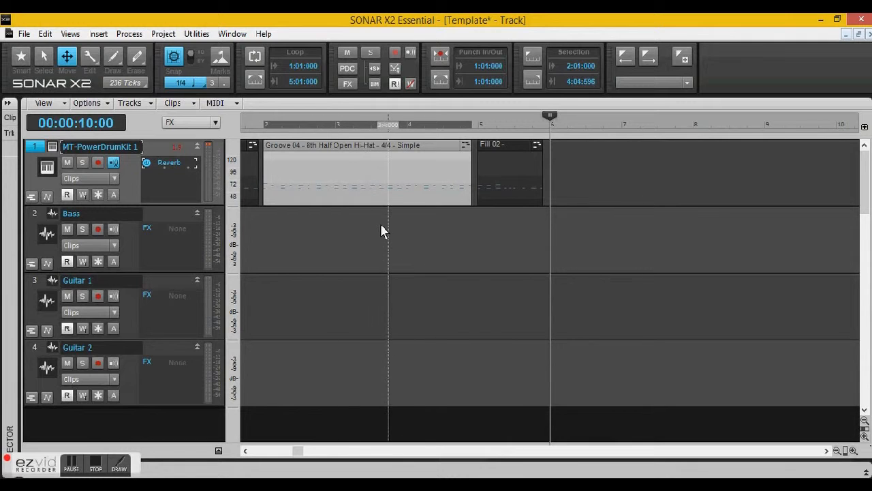
left_click_drag(387, 179, 667, 186)
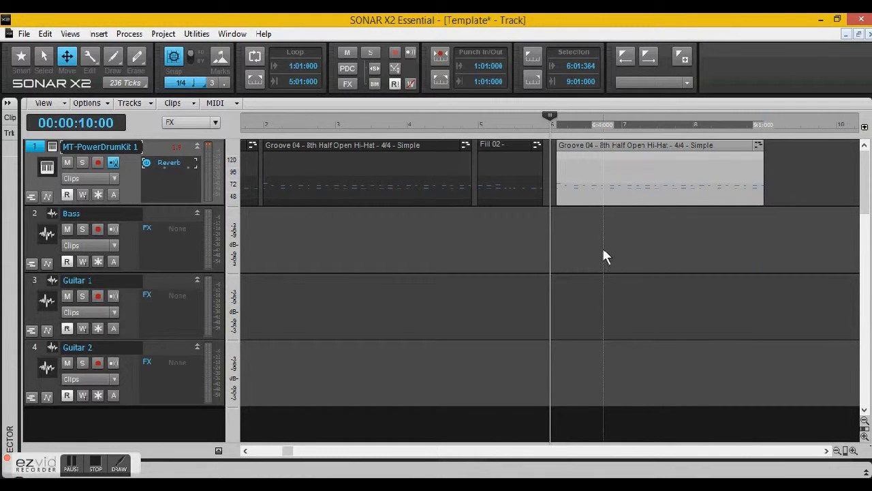
key("ctrl+z")
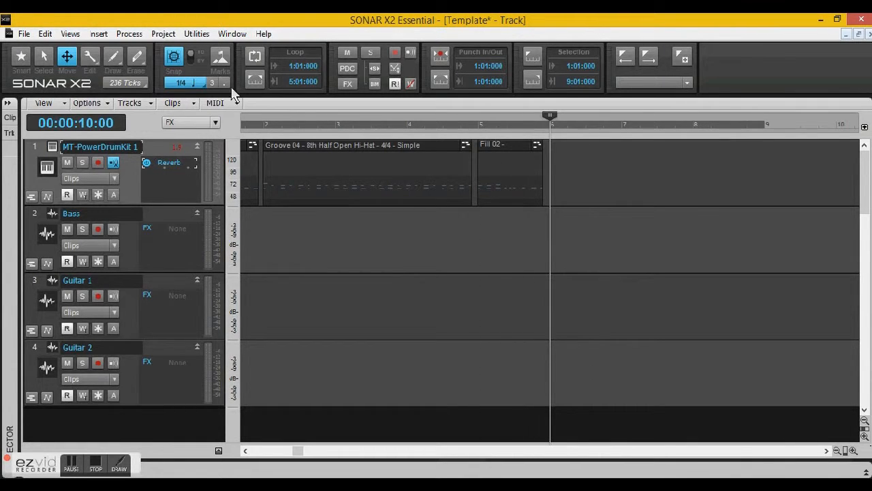
Step: Set the snap resolution to Whole and copy the Groove 04 clip to the start of measure 6
left_click(193, 84)
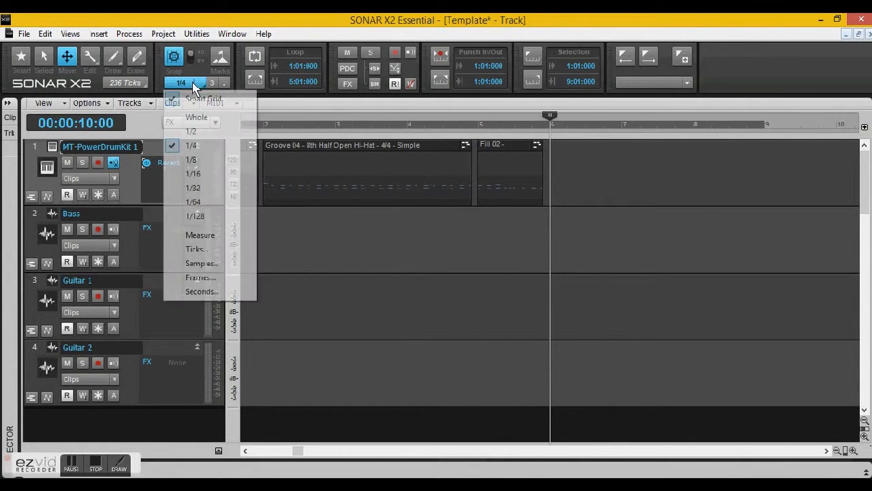
left_click(198, 117)
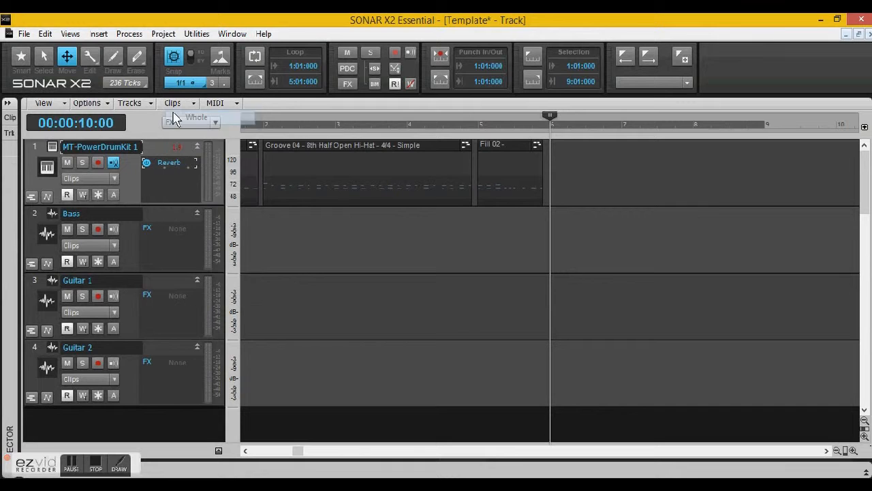
left_click(361, 177)
left_click_drag(361, 178, 617, 176)
Step: Play the drum track from the start of measure 5 to check the transition from the fill into the copied groove
left_click(481, 130)
left_click(439, 234)
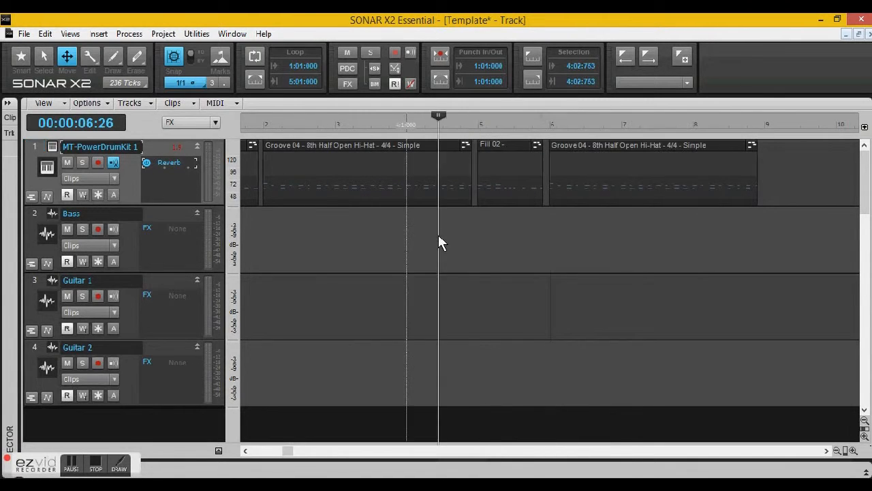
left_click(478, 127)
key("space")
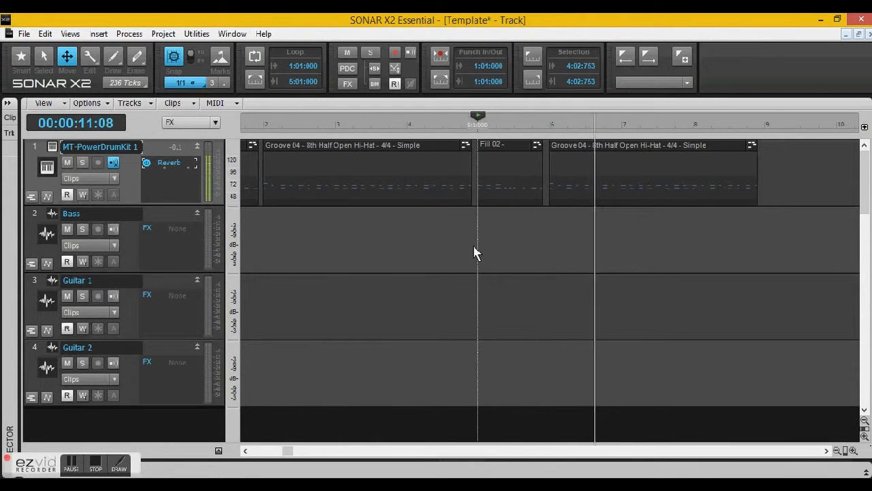
key("space")
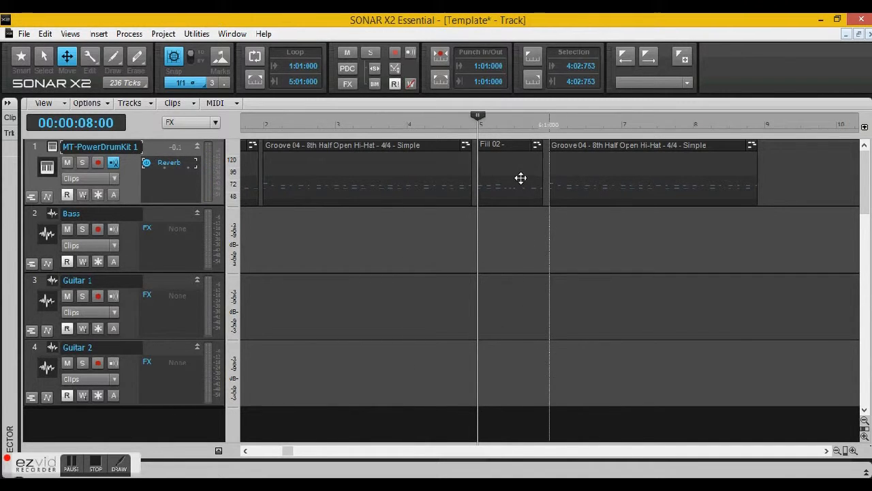
Step: Try to copy the Fill 02 clip to measure 9 behind the second groove, and undo the edit
scroll(553, 286, "down", 1)
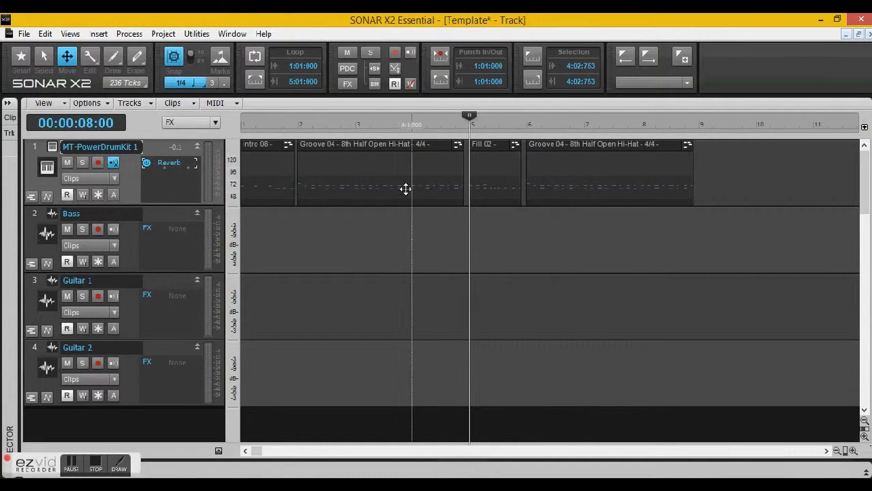
left_click_drag(512, 185, 724, 187)
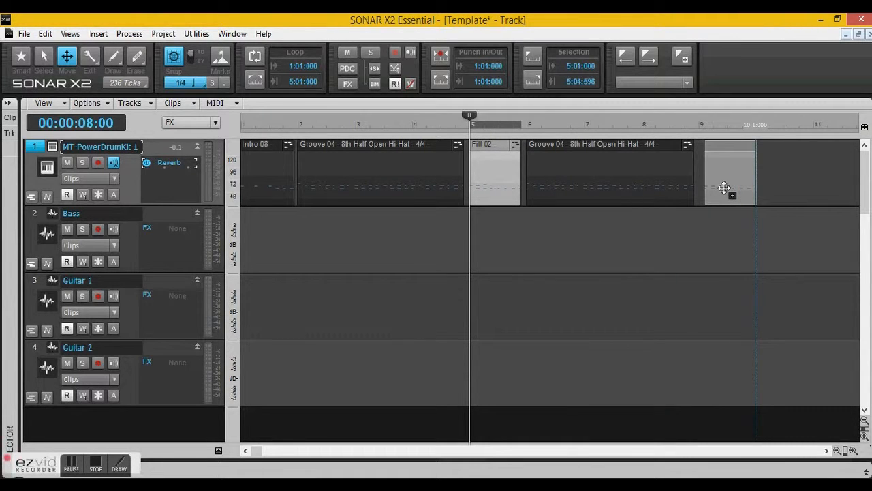
left_click_drag(725, 187, 725, 187)
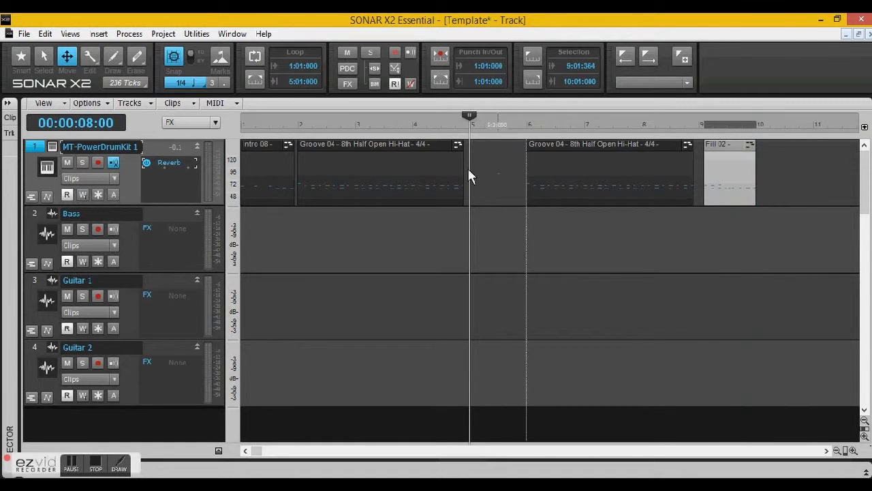
key("ctrl+z")
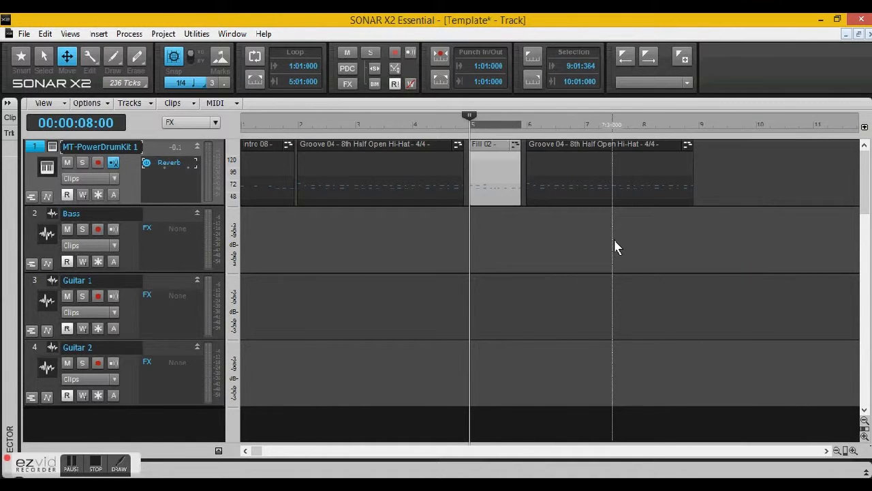
Step: Set the snap resolution to Whole and copy the first Groove 04 clip together with the Fill 02 clip to the start of measure 9
left_click(526, 249)
left_click(195, 83)
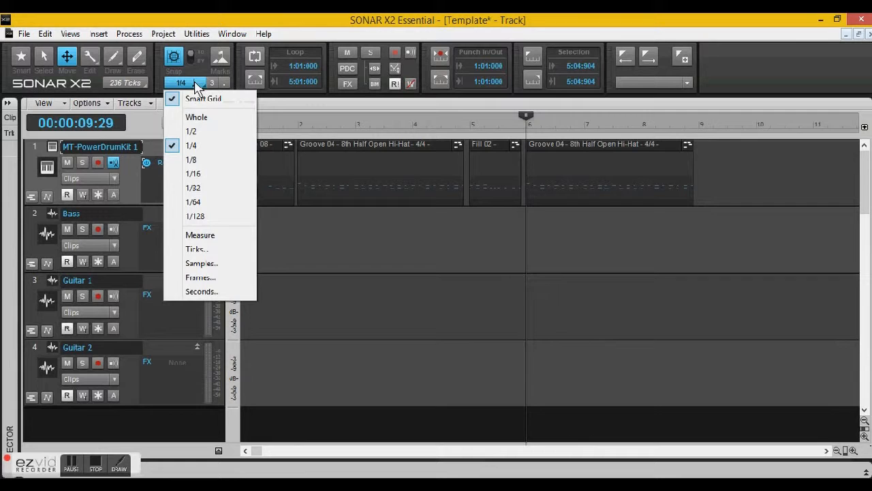
left_click(203, 116)
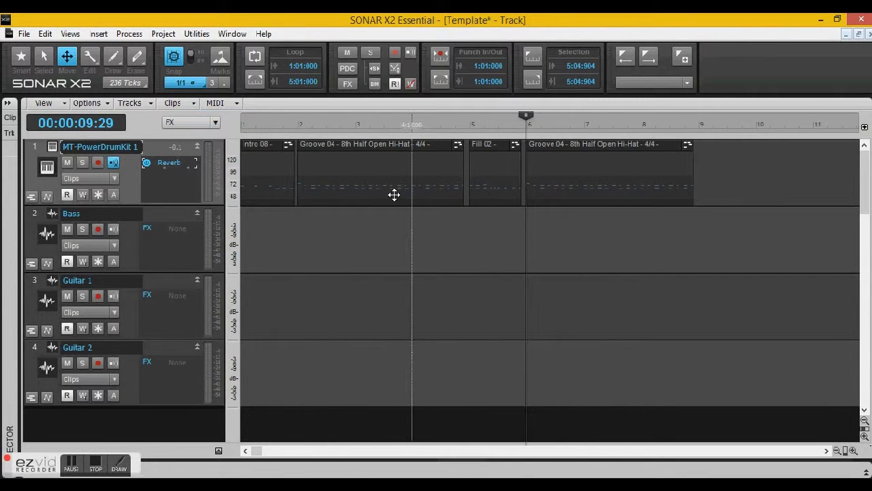
left_click(456, 187)
left_click(495, 180, "ctrl")
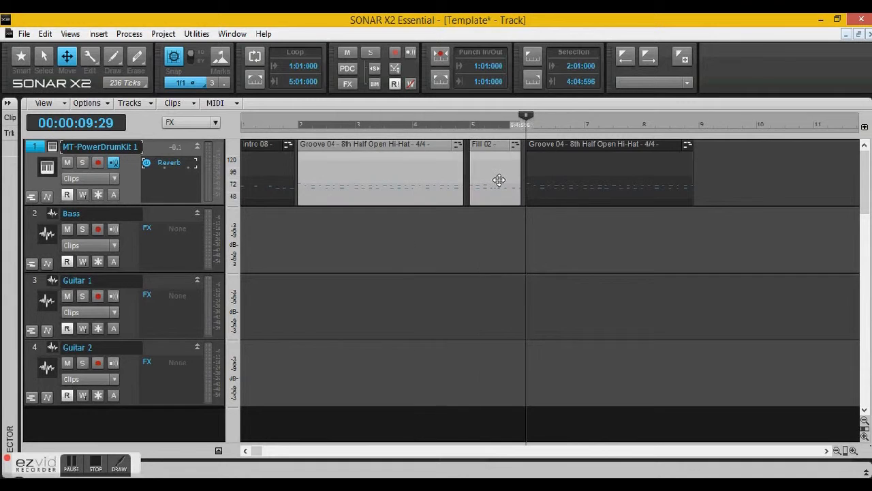
scroll(382, 187, "right", 1)
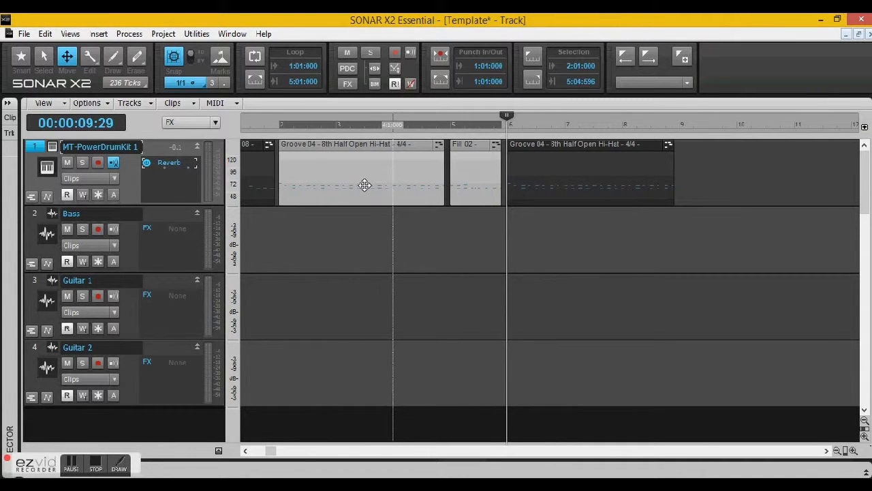
left_click_drag(358, 180, 729, 190)
left_click(558, 246)
scroll(470, 266, "down", 3)
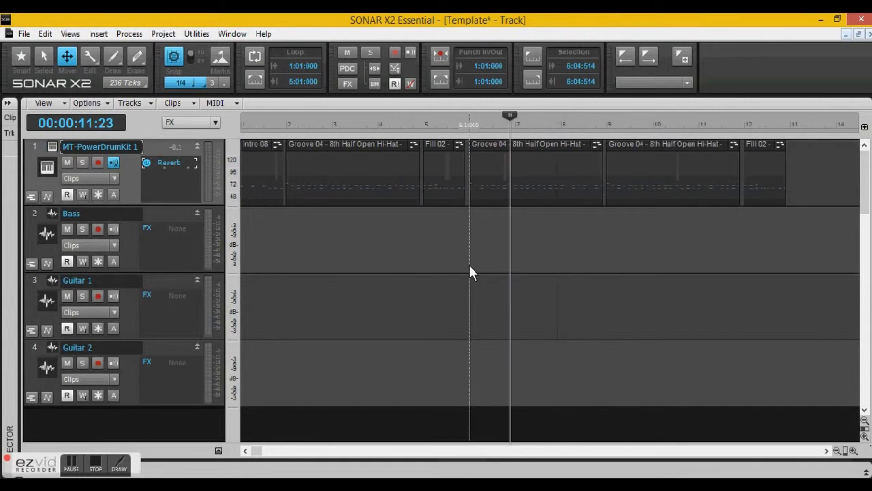
key("w")
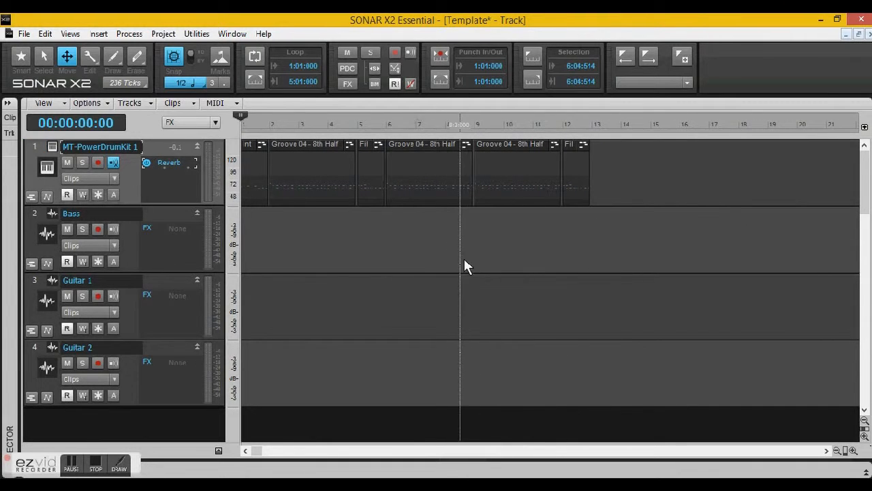
Step: Set the playback position to measure 13 and audition Groove 07 of the 8th Bell style in the drum kit plug-in
left_click(594, 127)
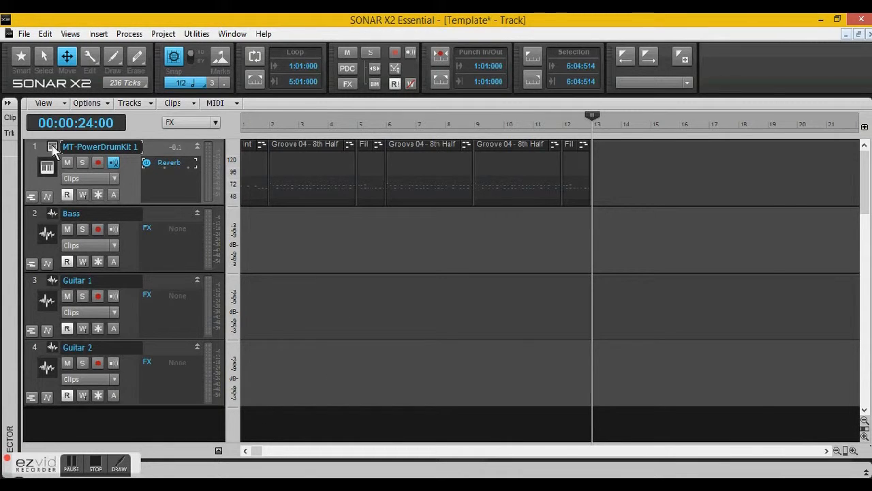
left_click(53, 149)
left_click(245, 236)
left_click(440, 224)
left_click(479, 430)
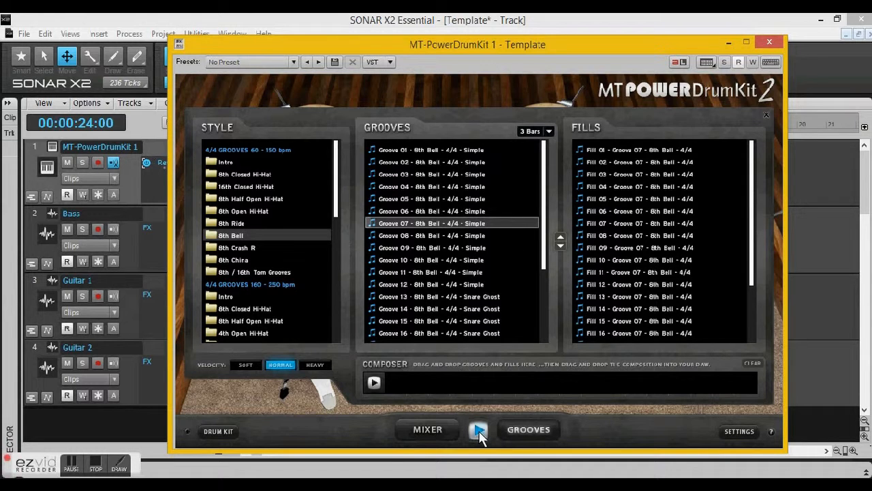
Step: Place Groove 07 - 8th Bell at measure 13 of the drum track, close the plug-in, and return to the project start
left_click_drag(469, 45, 441, 276)
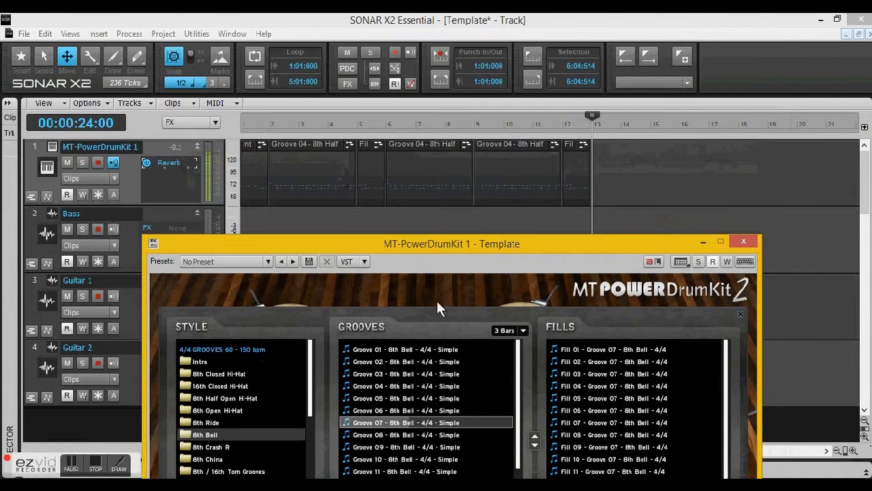
left_click_drag(558, 261, 600, 179)
left_click_drag(534, 244, 522, 53)
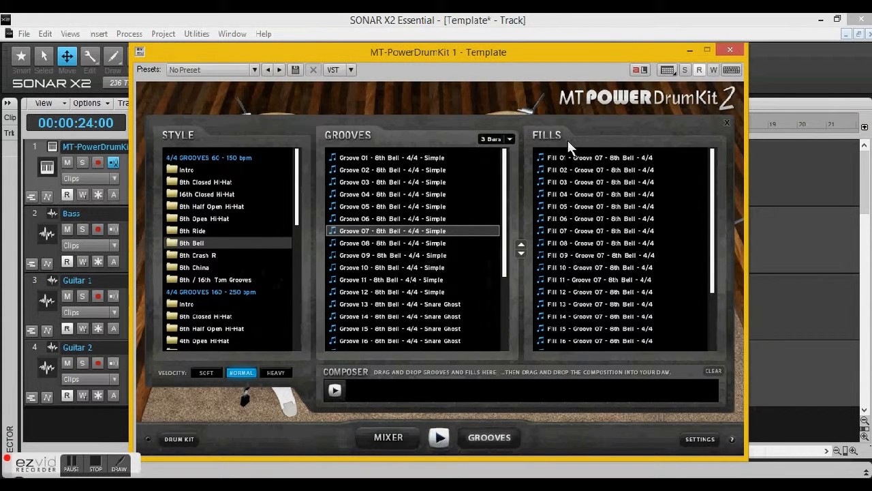
left_click(727, 53)
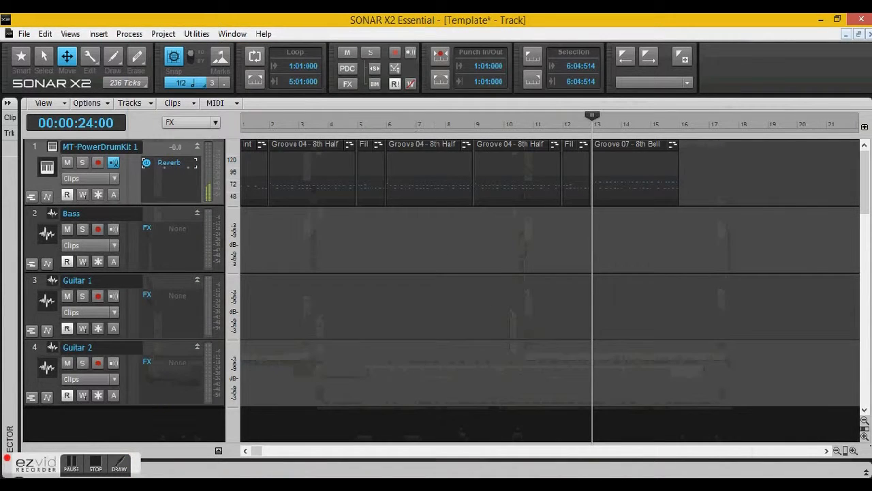
key("w")
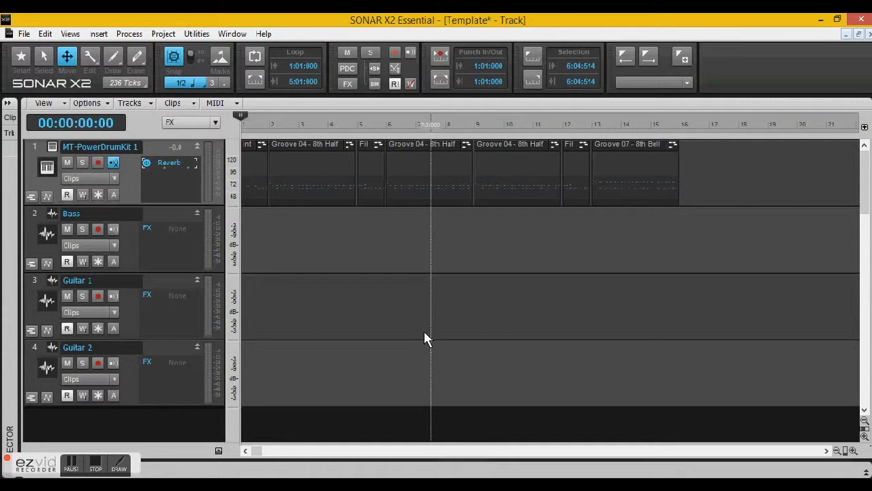
Step: Select the whole MT-PowerDrumKit 1 track and open it in the Piano Roll view
left_click(79, 463)
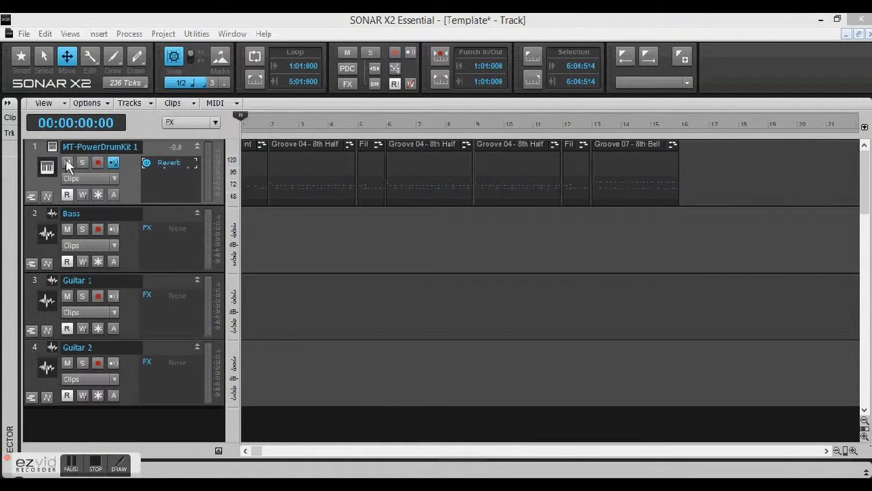
left_click(35, 147)
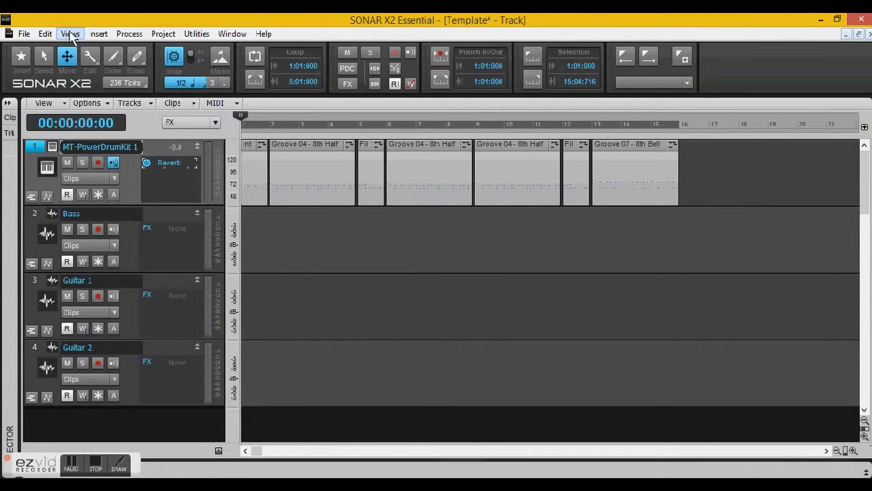
left_click(70, 34)
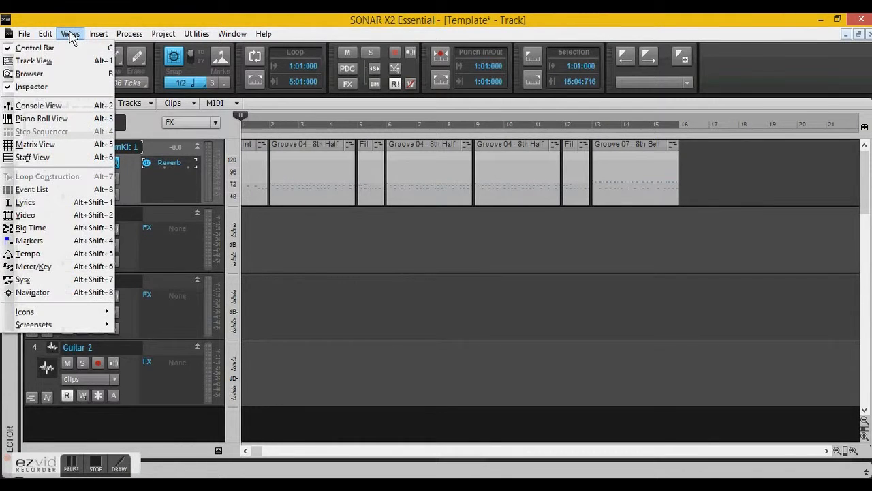
left_click(62, 121)
scroll(339, 276, "down", 1)
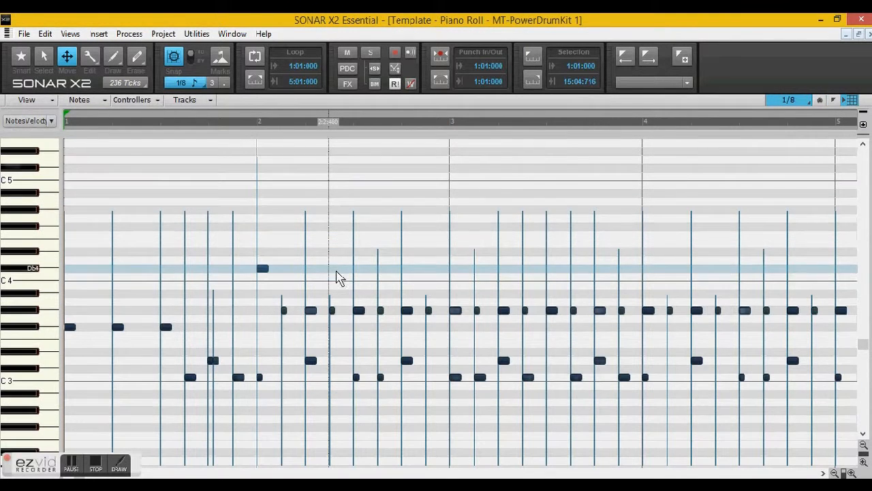
scroll(332, 253, "down", 2)
Step: Clear the note selection and play the drum notes from the start of the project
left_click(48, 185)
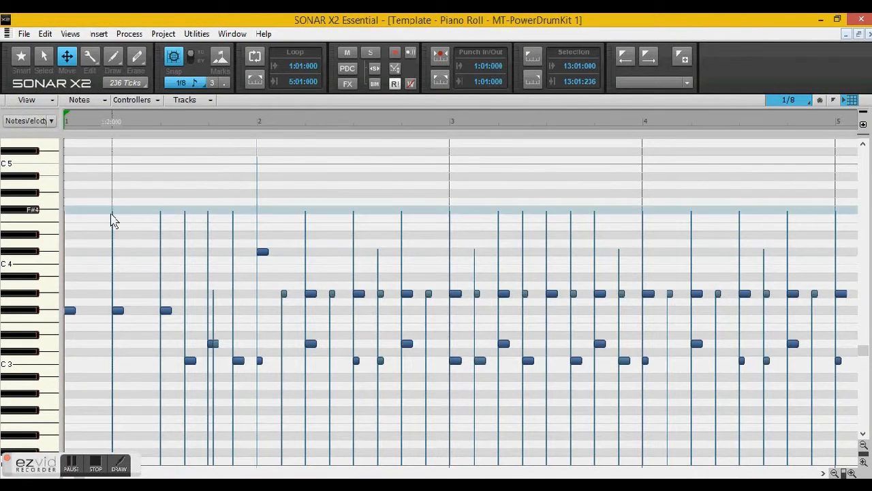
scroll(194, 245, "up", 1)
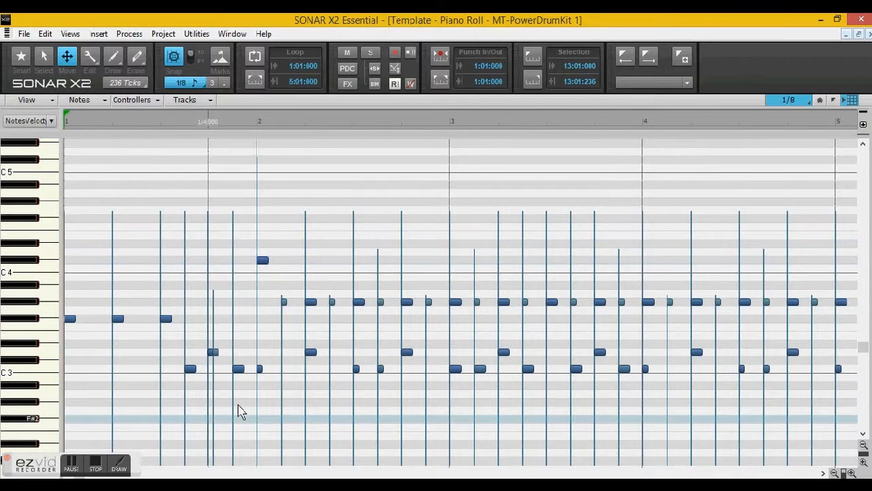
key("space")
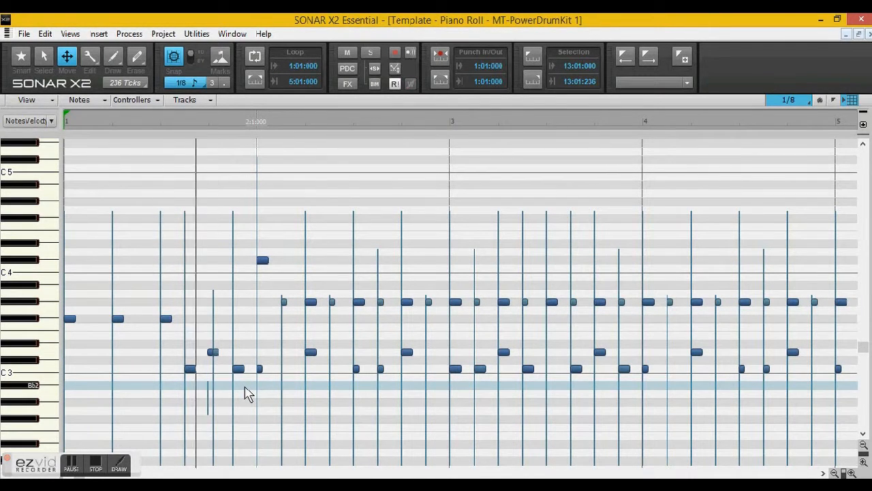
key("space")
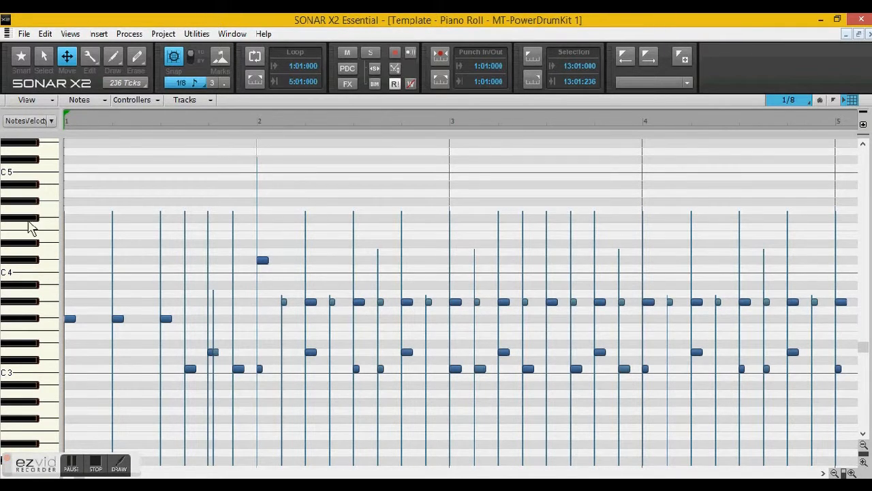
Step: Try moving the Db4 note at the start of measure 2 up to A4, play the result, and restore the note
left_click_drag(263, 260, 264, 193)
key("space")
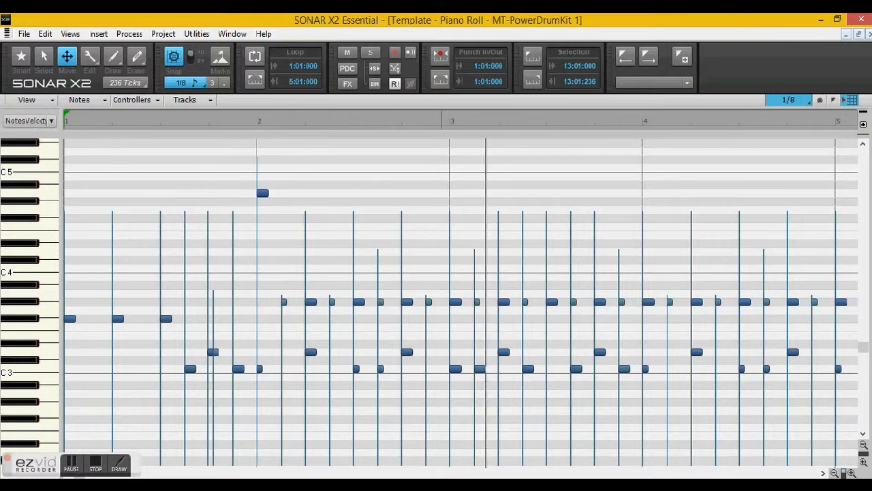
key("space")
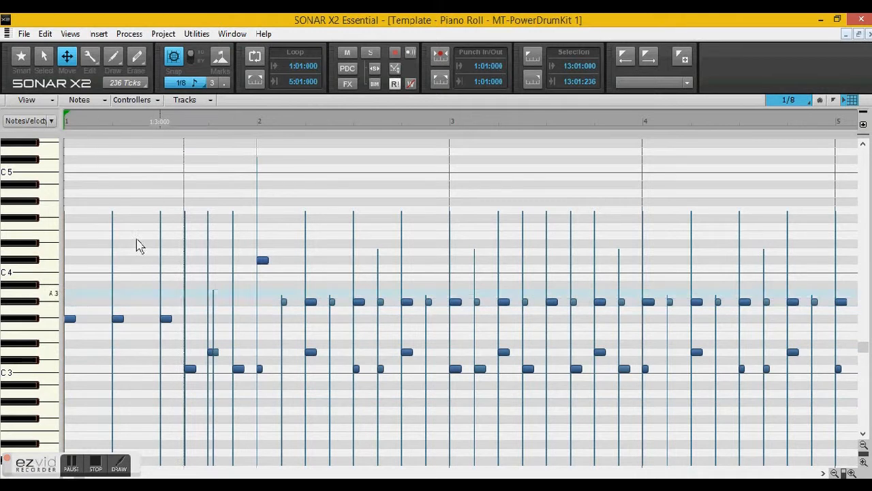
Step: Try lowering the velocity of the three F#3 notes in measure 1 with the Edit tool, play them, and undo the change
left_click(44, 56)
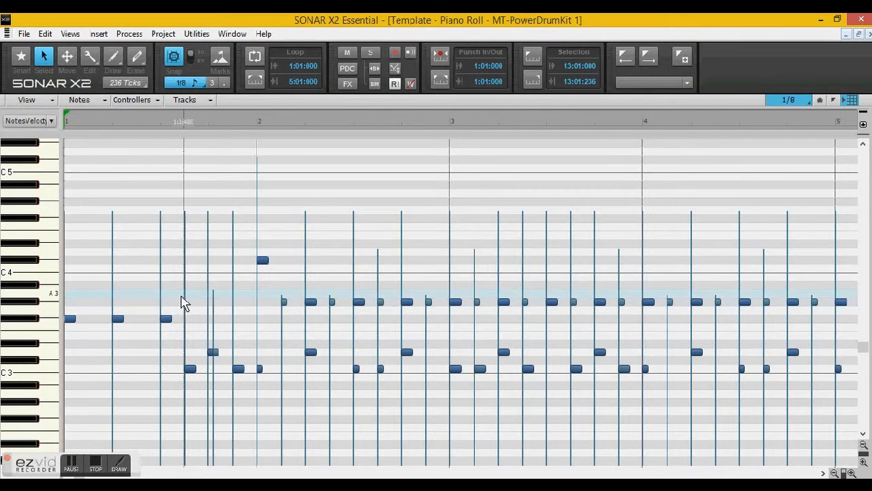
left_click_drag(179, 302, 66, 342)
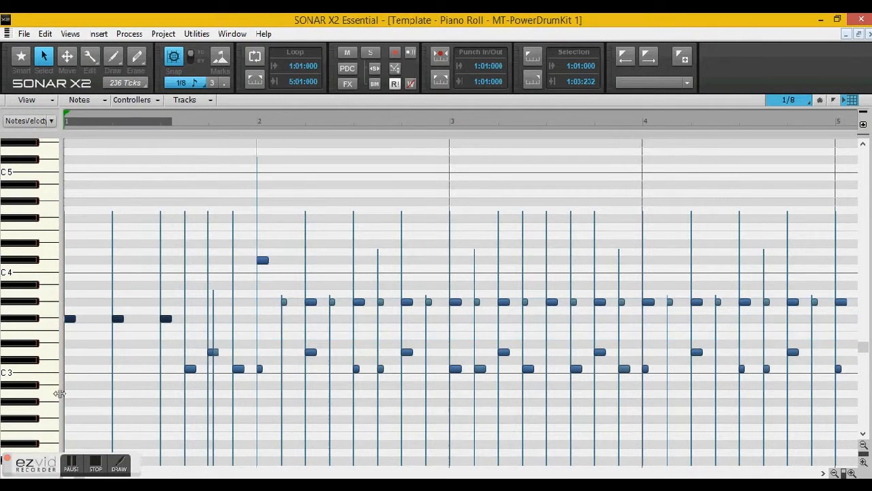
left_click(91, 59)
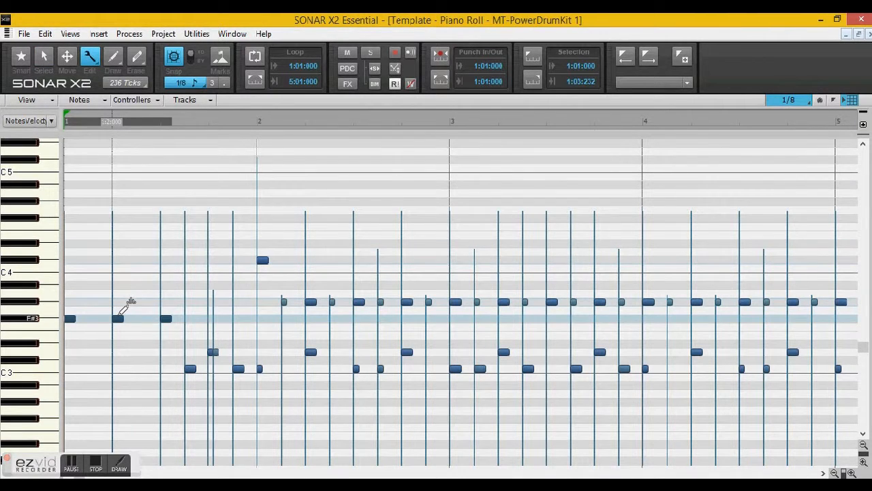
left_click_drag(127, 303, 114, 359)
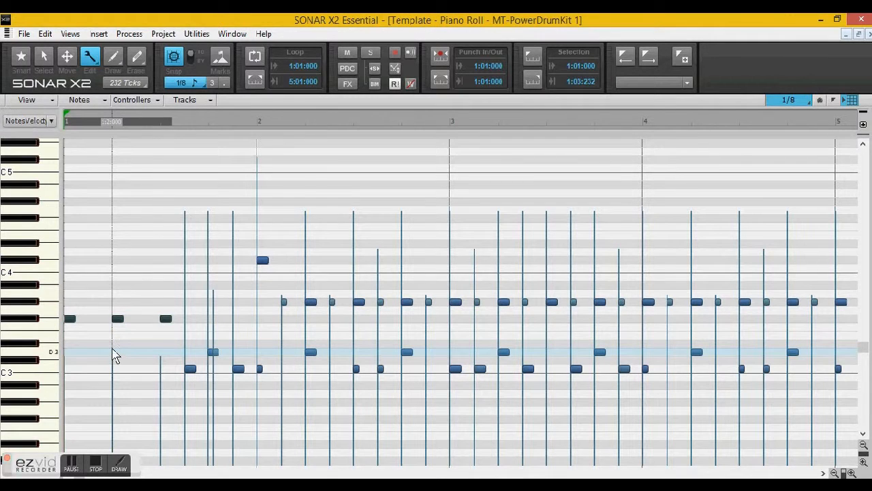
key("space")
key("space")
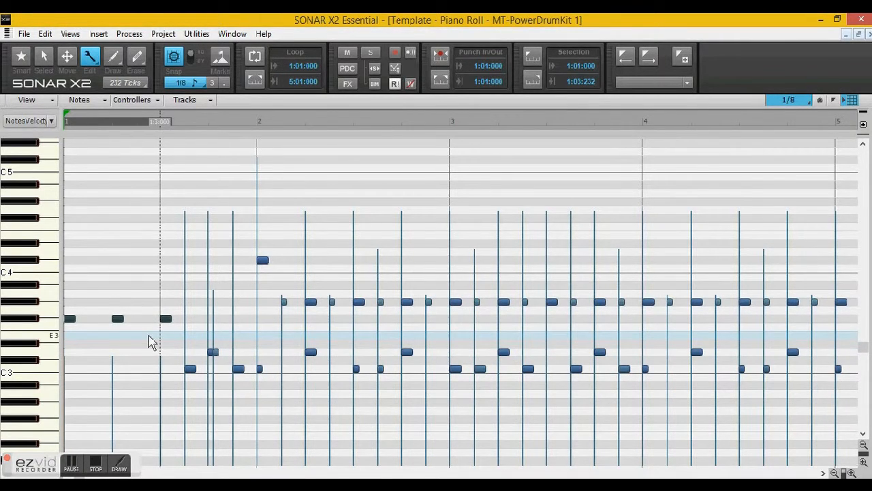
key("ctrl+z")
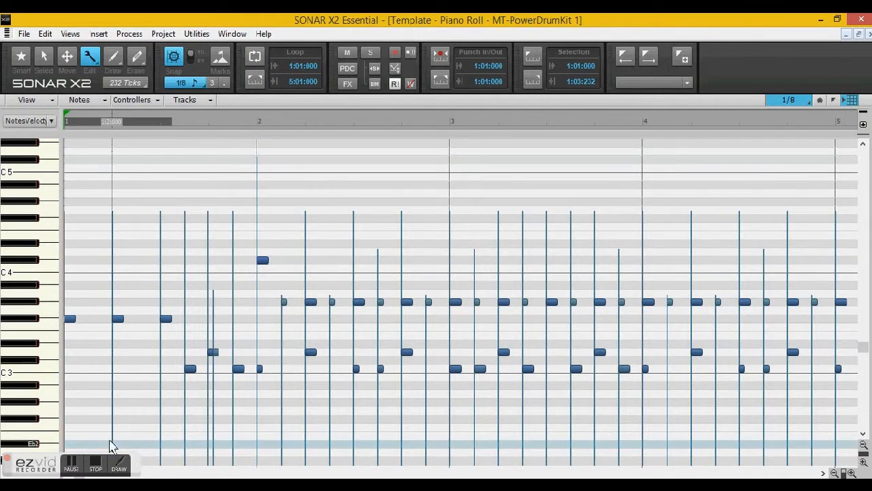
Step: Switch to the Move tool and set the velocity of the Db4 note at measure 2 to 80 in its properties
left_click(76, 466)
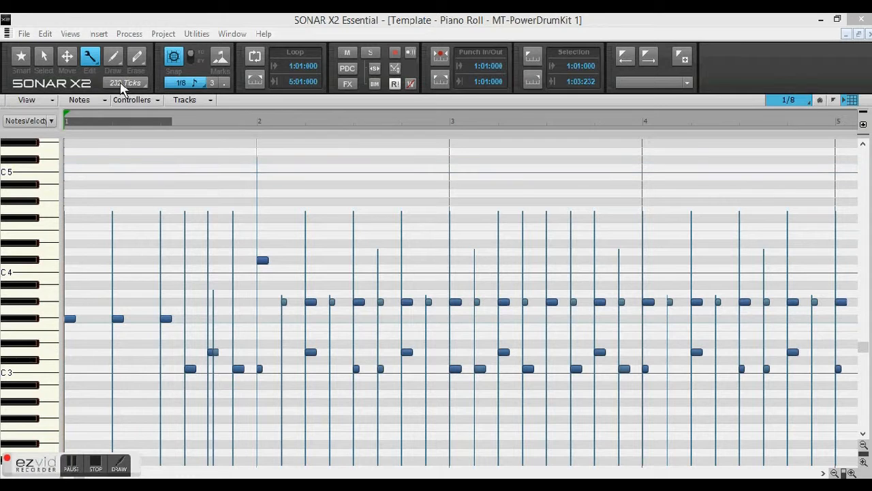
left_click(72, 62)
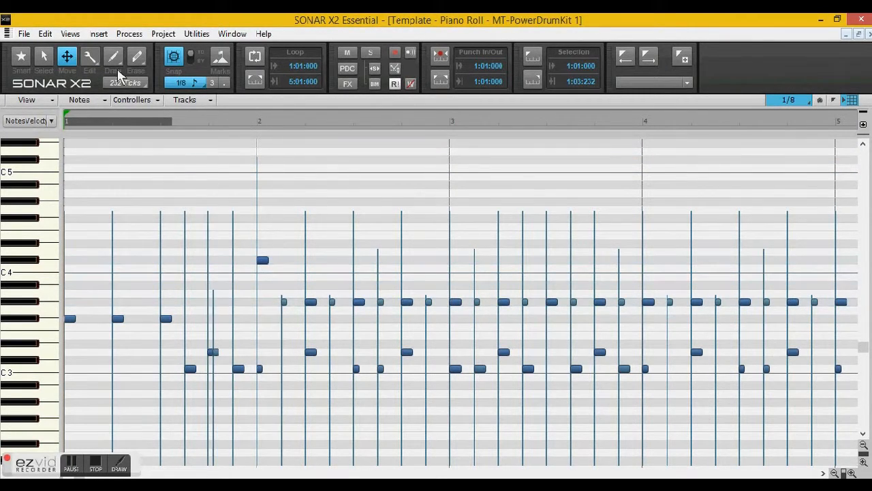
double_click(264, 260)
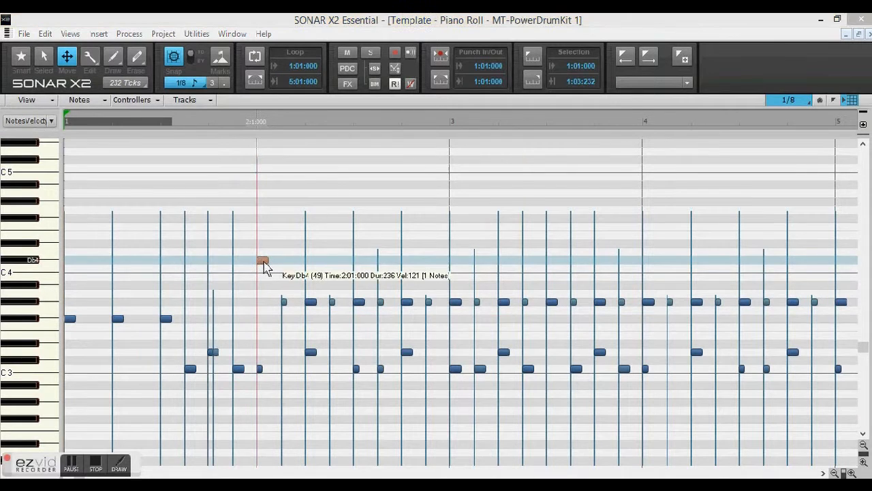
double_click(409, 232)
type("80")
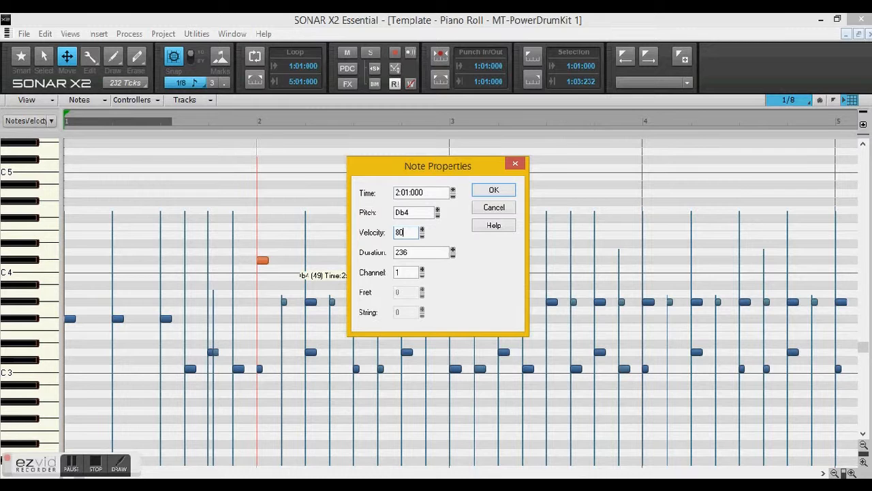
key("Return")
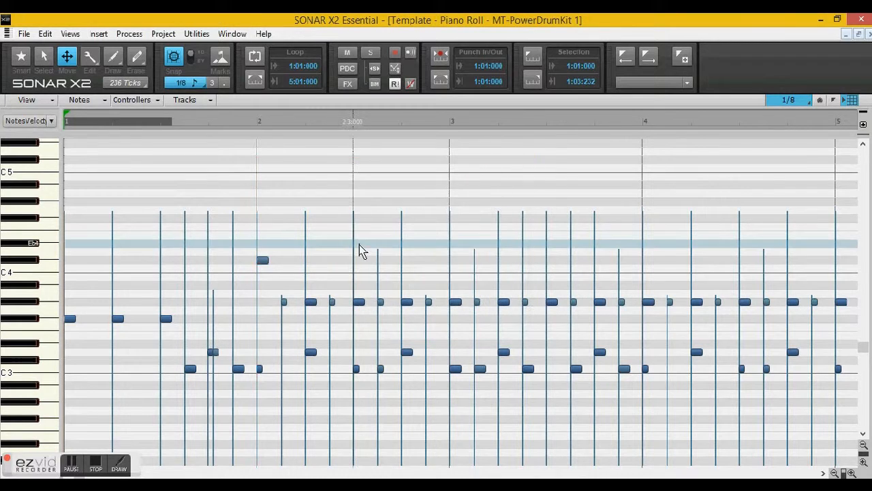
Step: Play the notes from beat 3 of measure 1 to check the edited Db4 note
left_click(163, 122)
key("space")
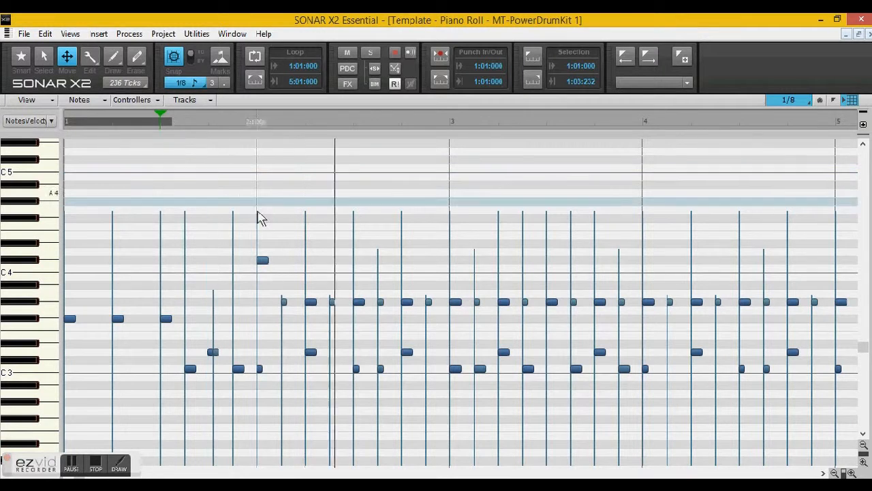
key("space")
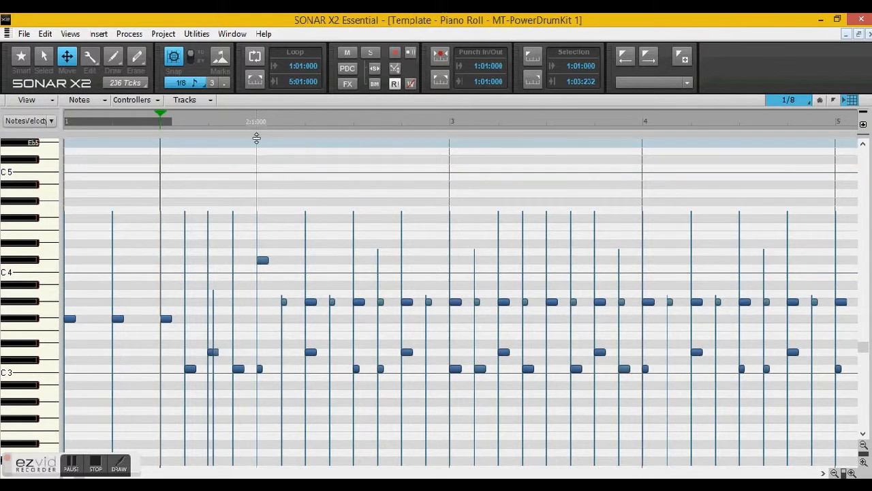
Step: Select measure 2 and try pasting its notes at 1:03:000 with Paste to One Track enabled, replacing the existing material
left_click_drag(261, 128, 447, 145)
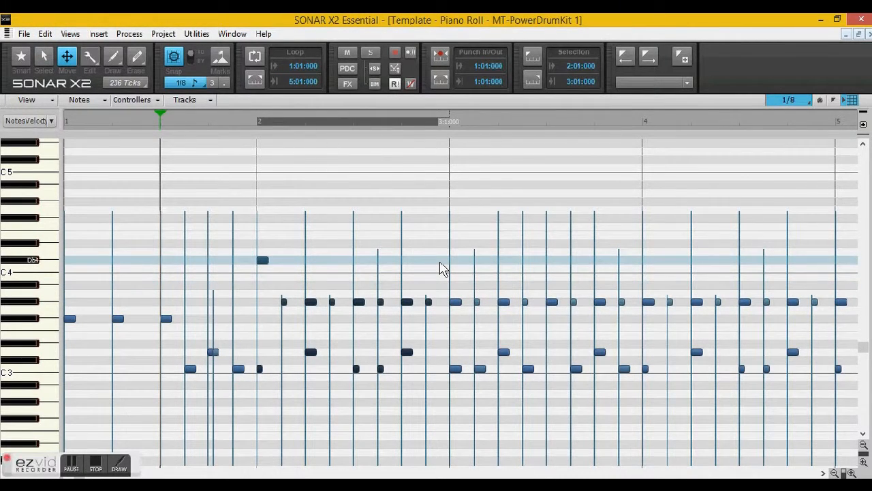
key("ctrl+v")
left_click_drag(401, 164, 375, 372)
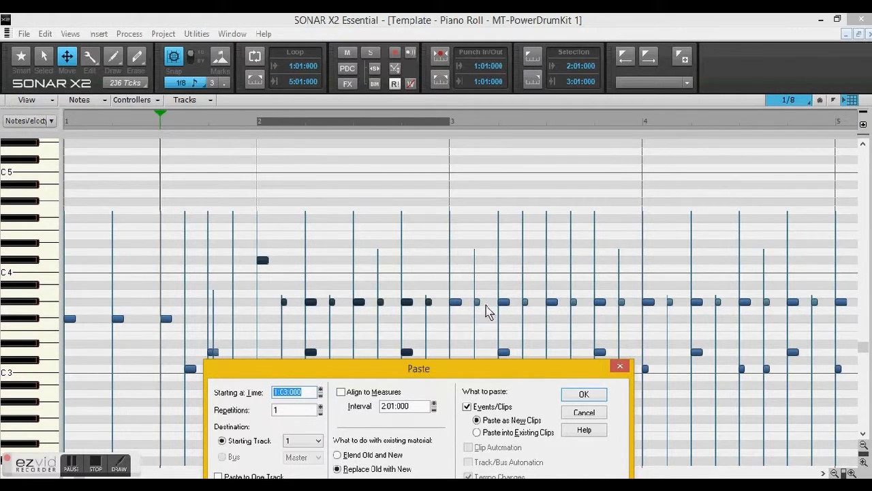
left_click_drag(442, 374, 412, 129)
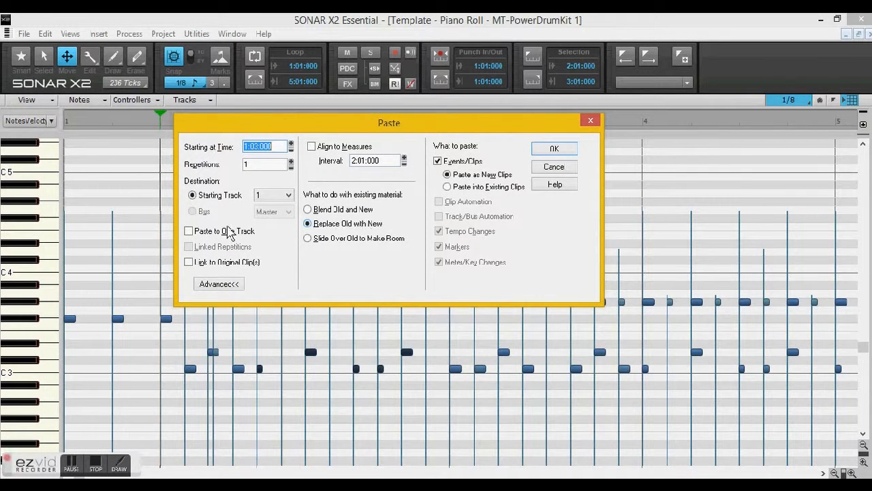
left_click(189, 232)
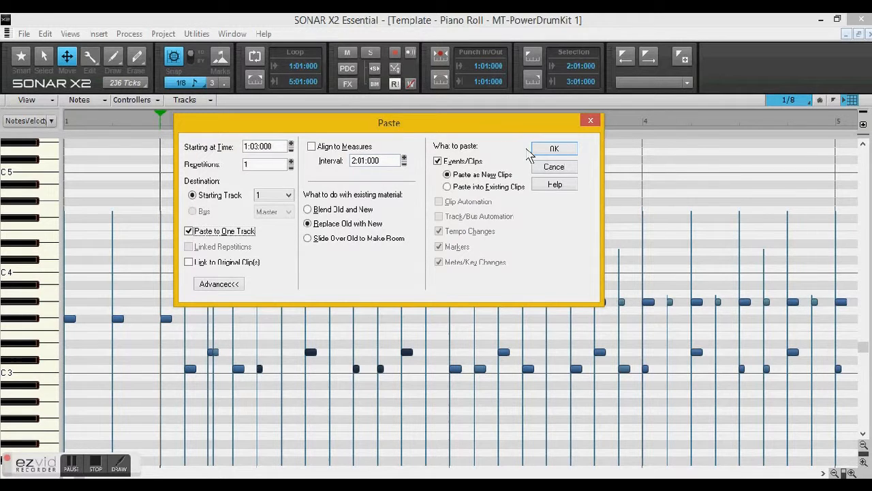
left_click(554, 149)
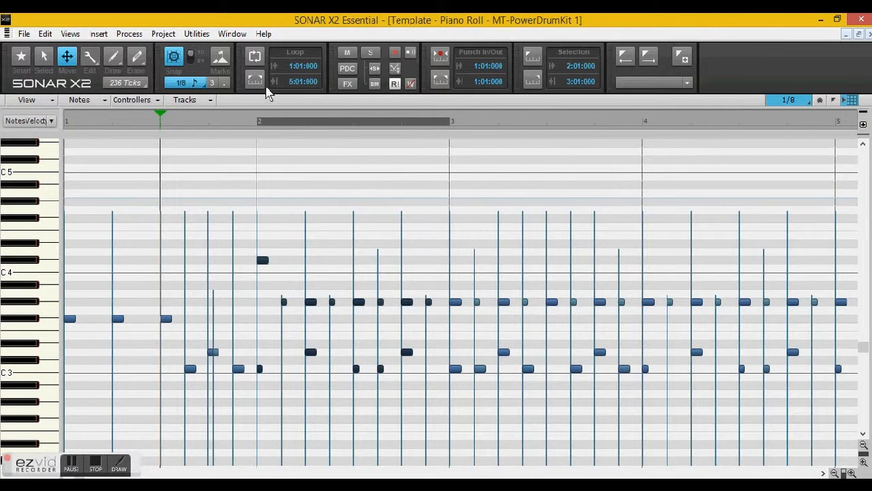
Step: Try pasting the measure 2 notes at 3:01:000 with Slide Over Old to Make Room, and undo the paste
left_click(287, 165)
left_click(450, 128)
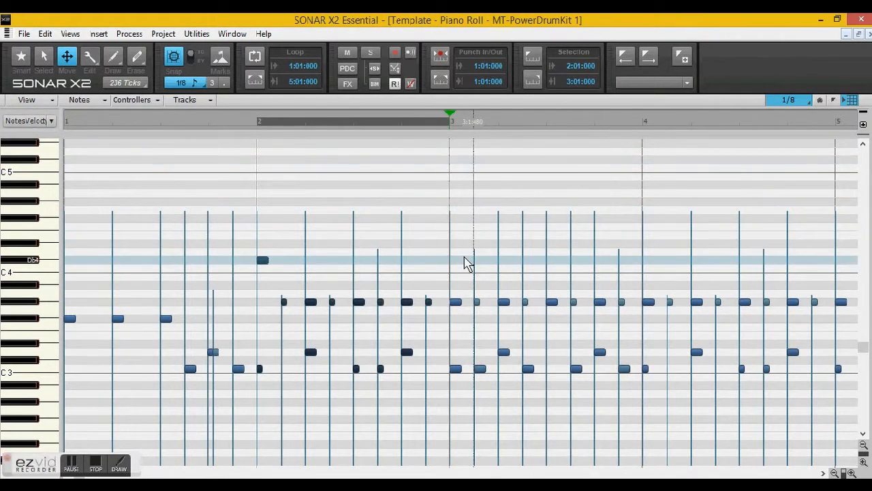
key("ctrl+v")
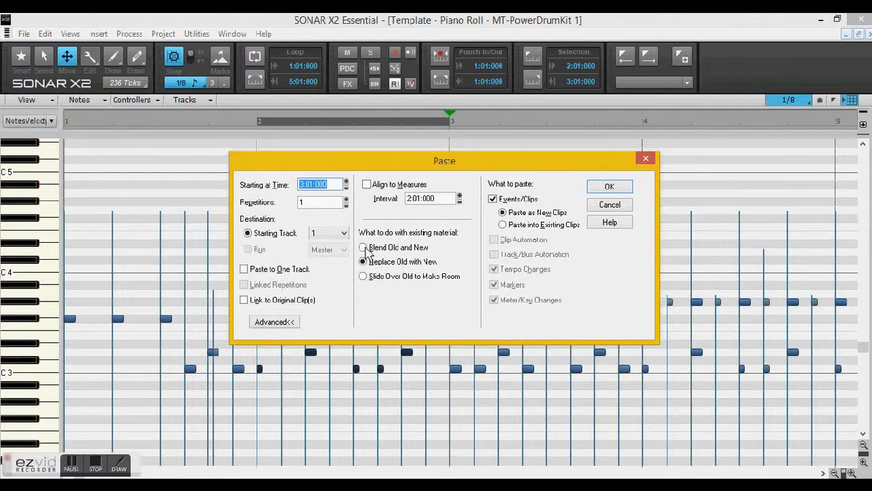
left_click(362, 277)
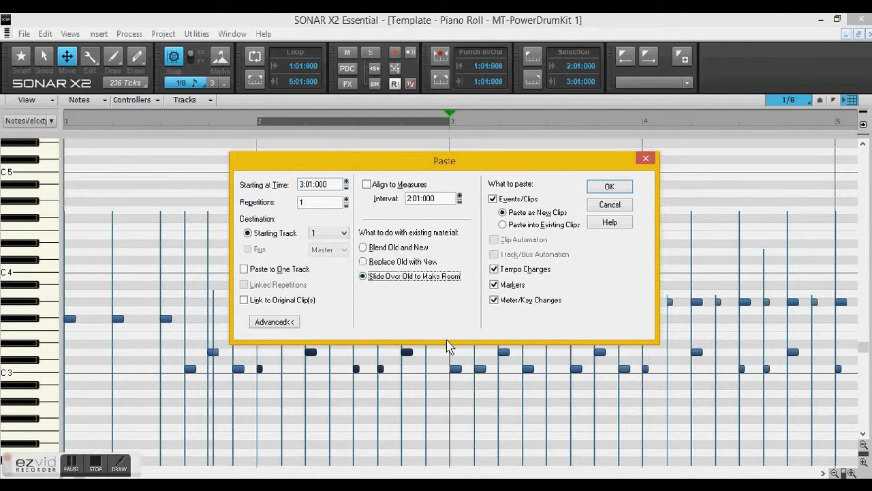
left_click(603, 187)
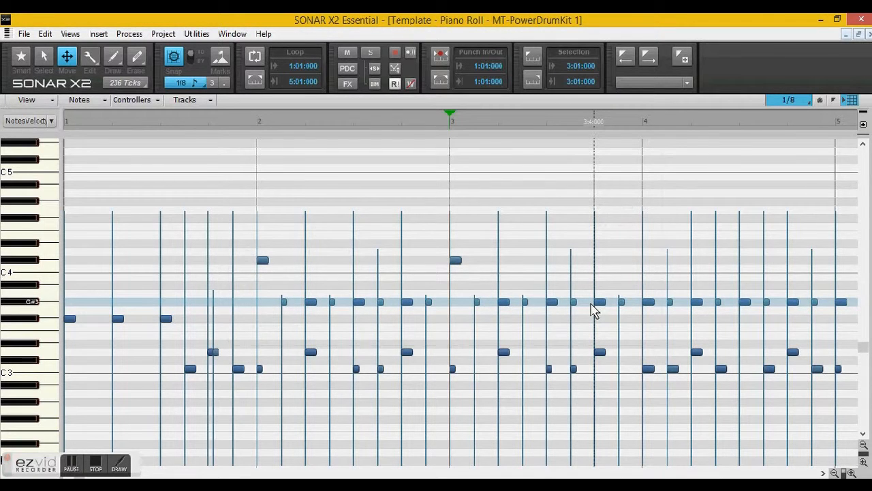
key("ctrl+z")
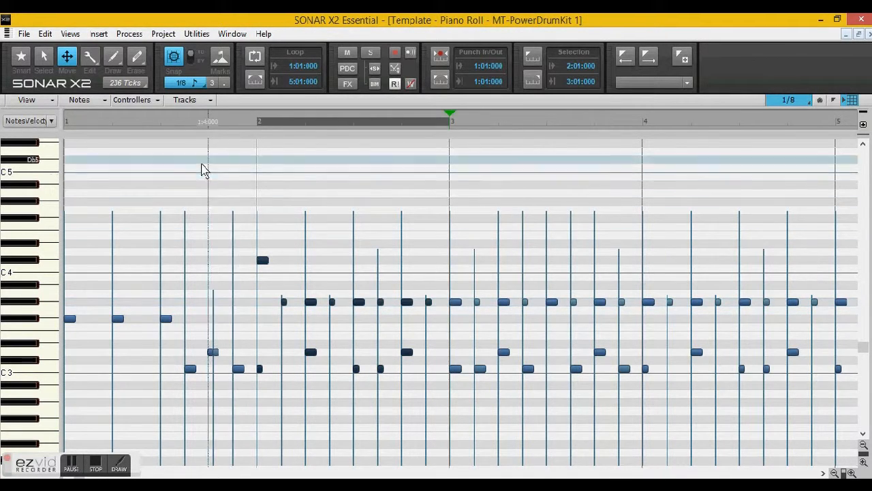
Step: Clear the selection, erase the first three G#3 notes in measure 2 with the Erase tool, and undo the excess erasing
left_click(182, 171)
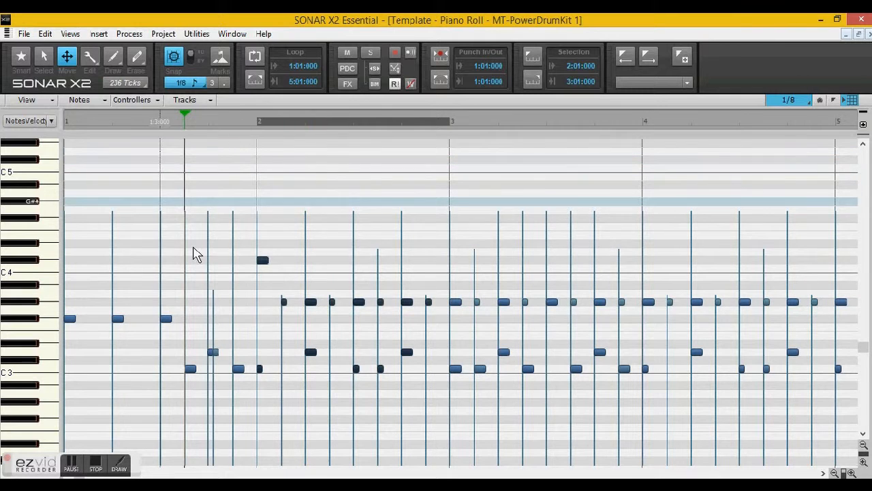
left_click(107, 188)
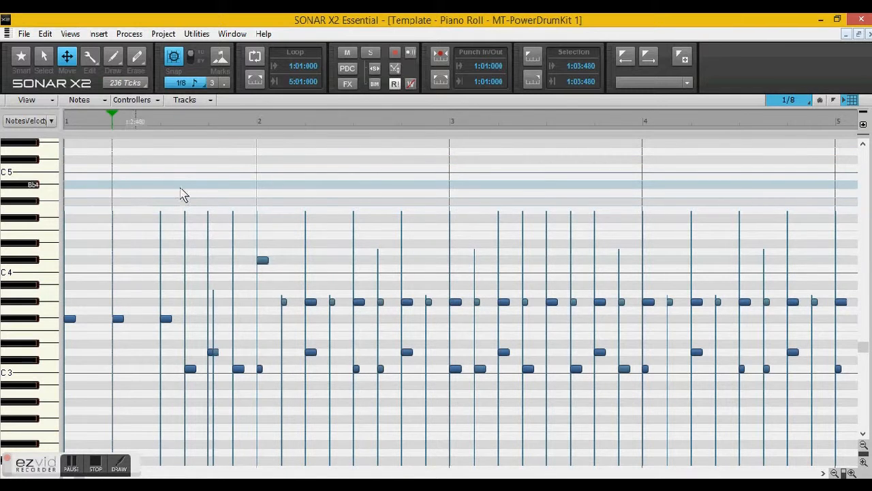
left_click(137, 60)
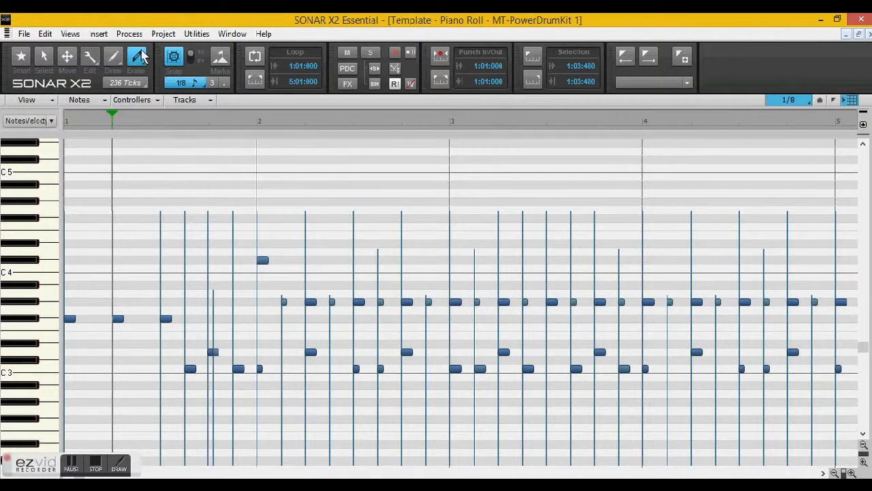
mouse_move(273, 303)
left_mouse_down()
mouse_move(434, 297)
mouse_move(301, 297)
mouse_move(337, 295)
left_mouse_up()
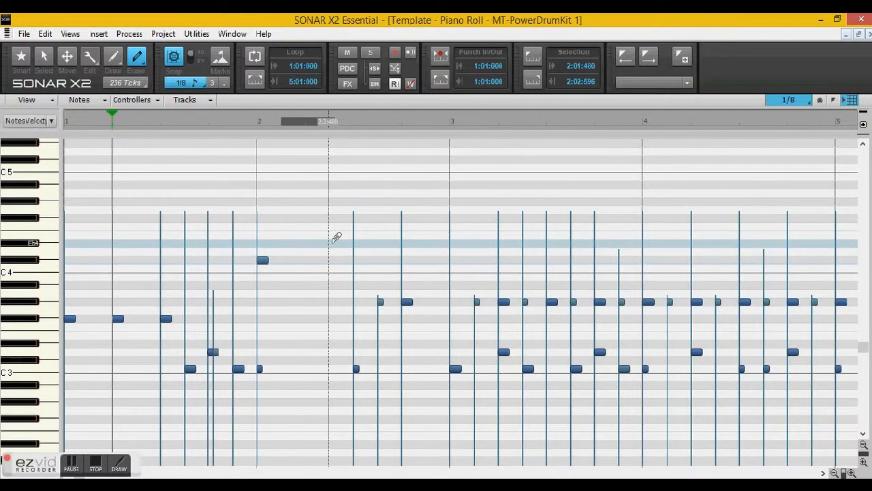
key("ctrl+z")
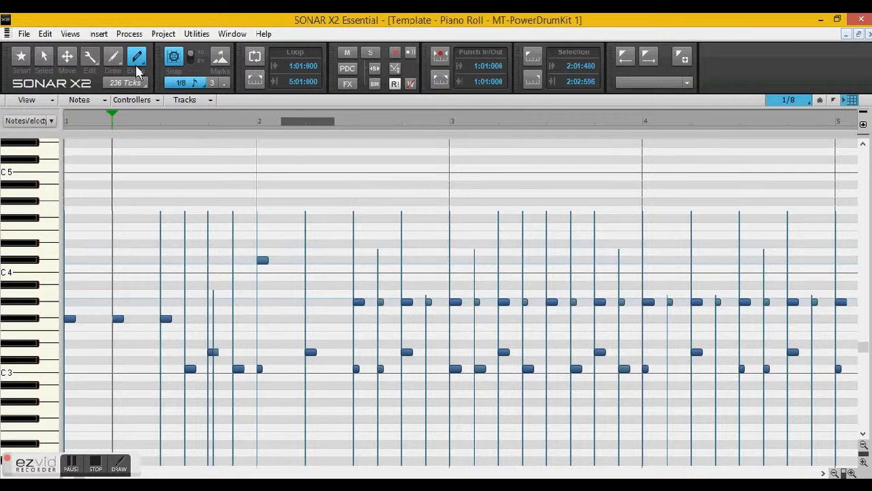
Step: Add an A4 note at the start of measure 2 with the Draw tool and play the track briefly
left_click(114, 57)
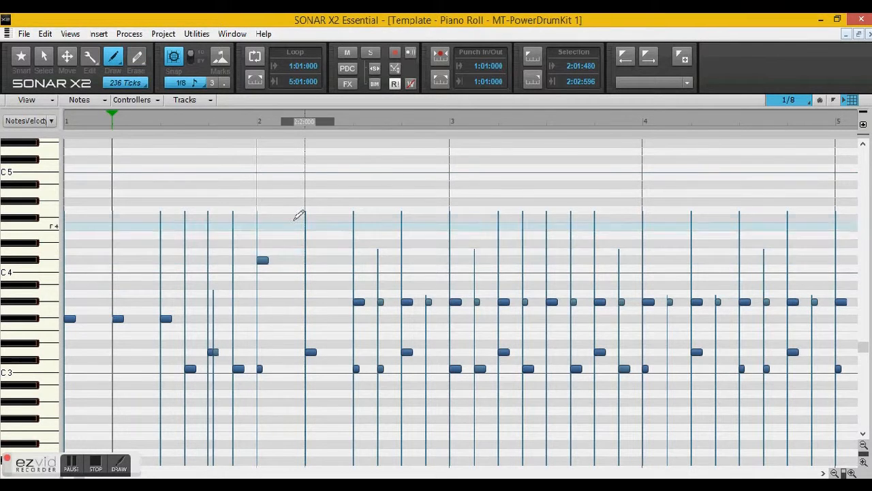
left_click(261, 193)
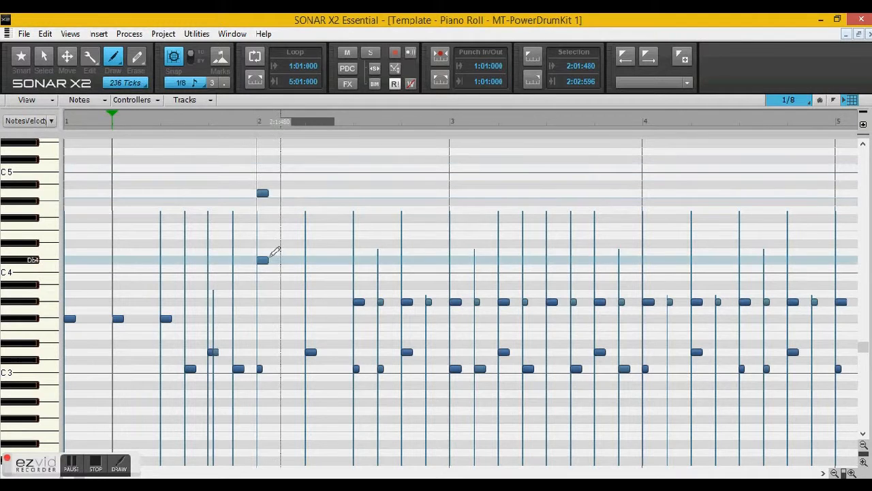
key("space")
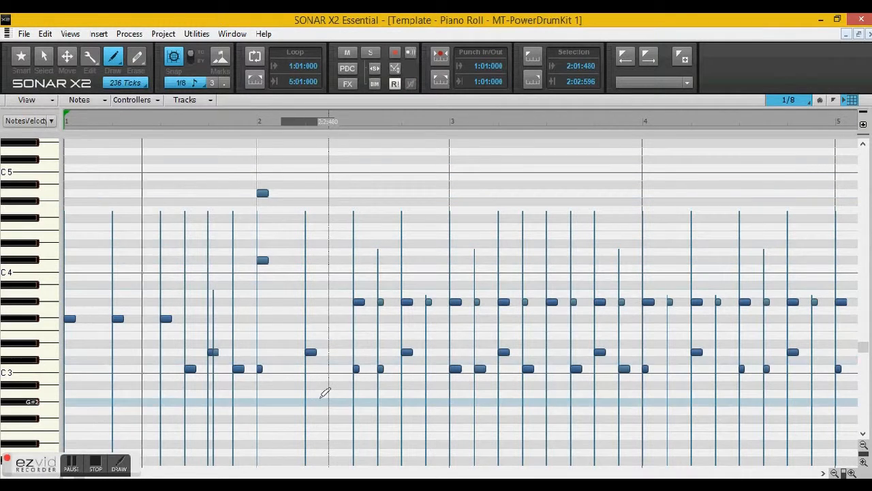
key("space")
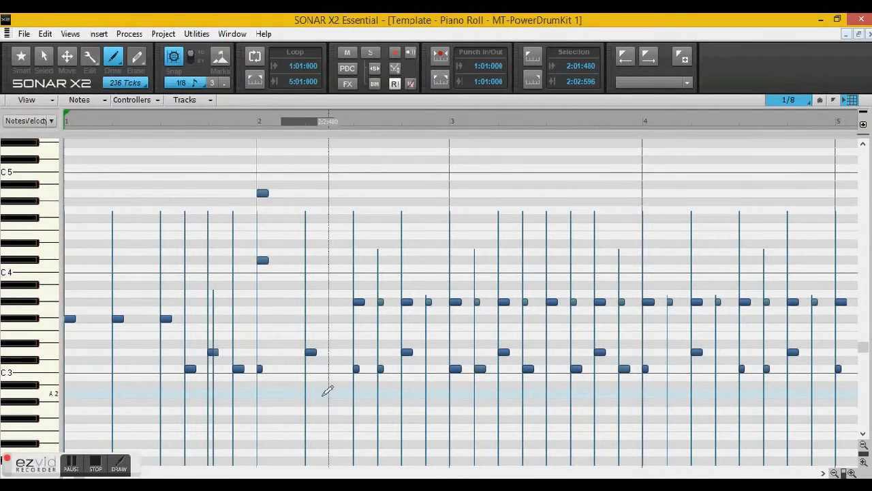